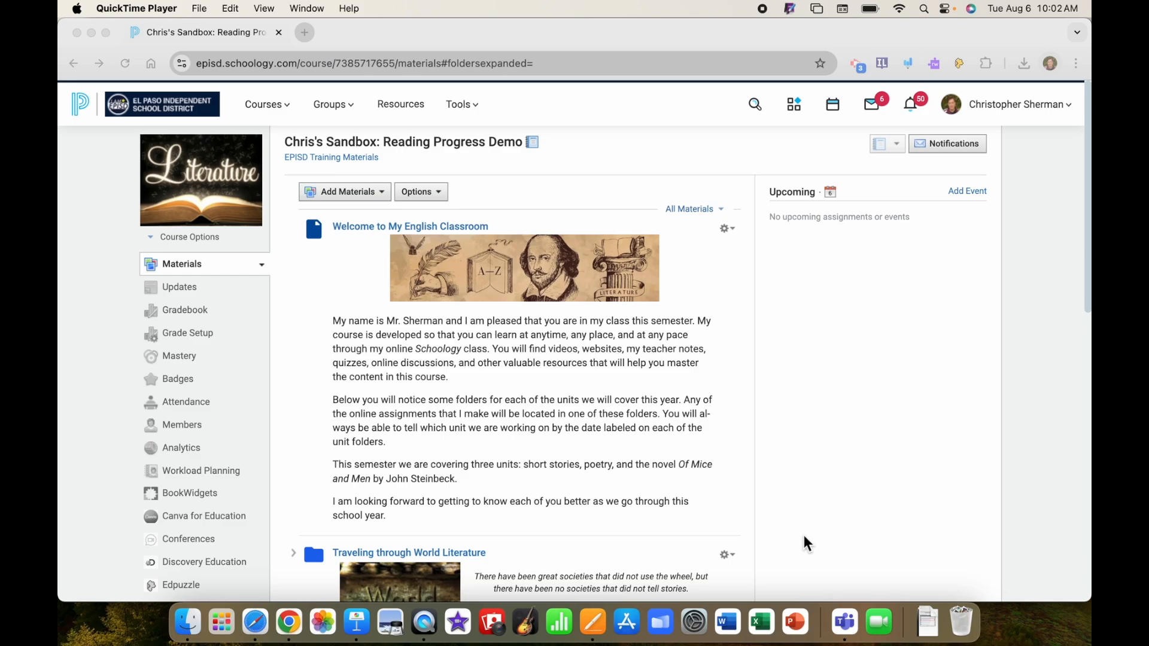
# Add a Teams Assignments item to the course materials.
pyautogui.click(362, 200)
pyautogui.click(365, 195)
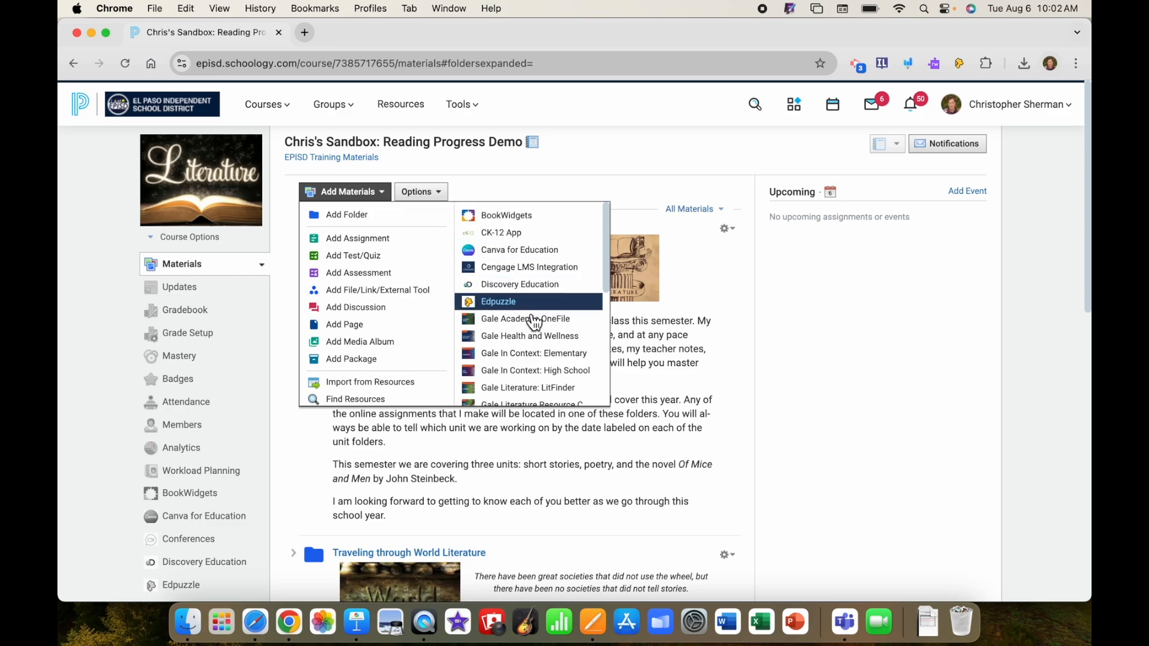
pyautogui.scroll(-3, 530, 326)
pyautogui.scroll(-5, 531, 330)
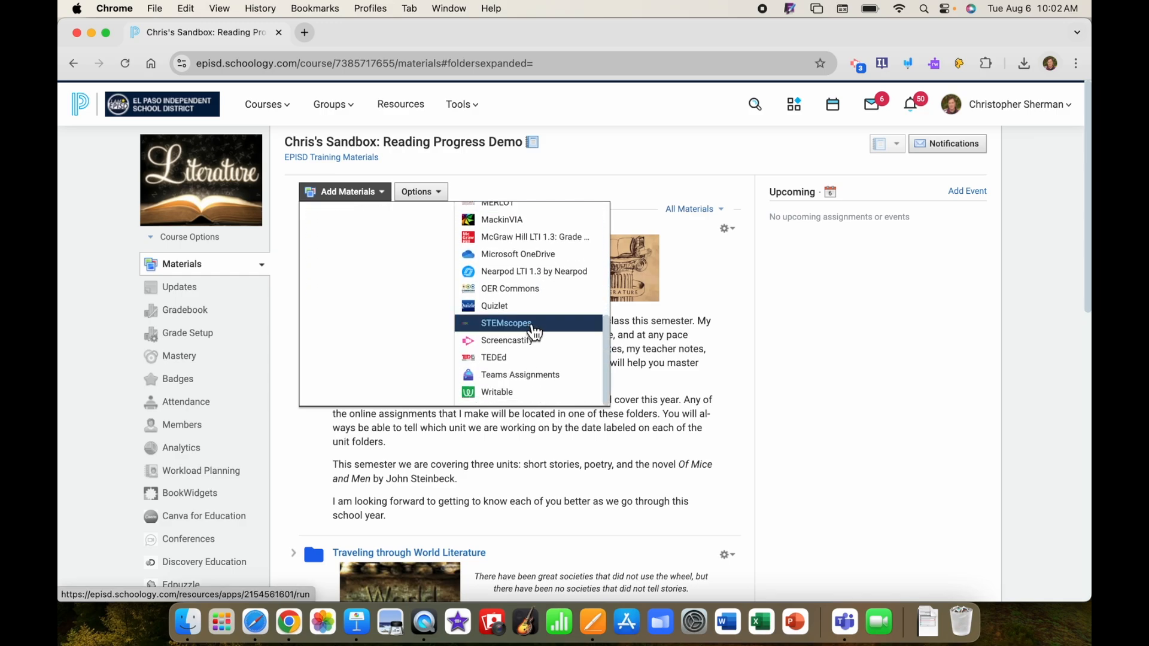
pyautogui.click(536, 383)
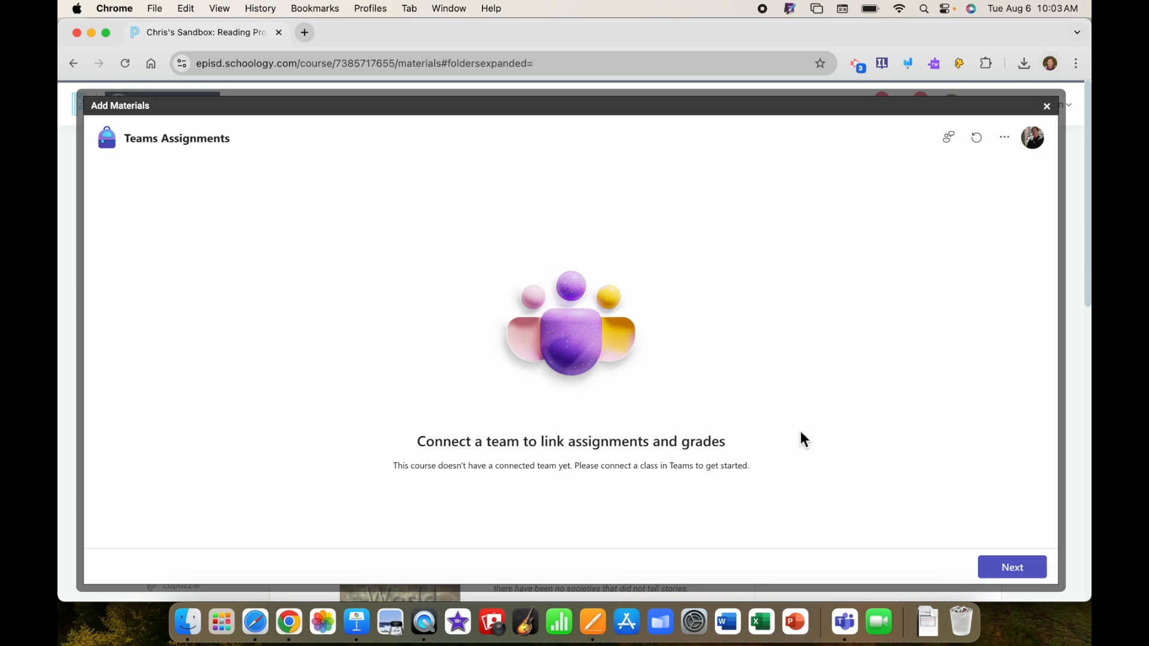
# Connect the Reading Progress Assignments 2024-25 team to the course and choose it as the class for the assignment.
pyautogui.click(1013, 568)
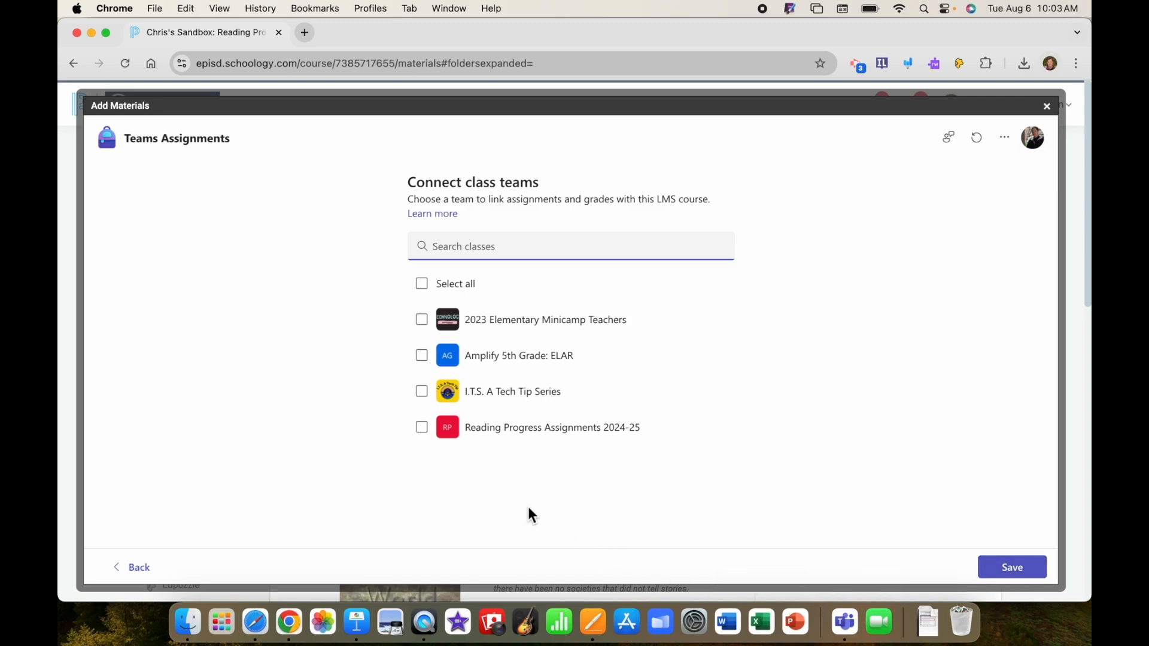
pyautogui.click(423, 428)
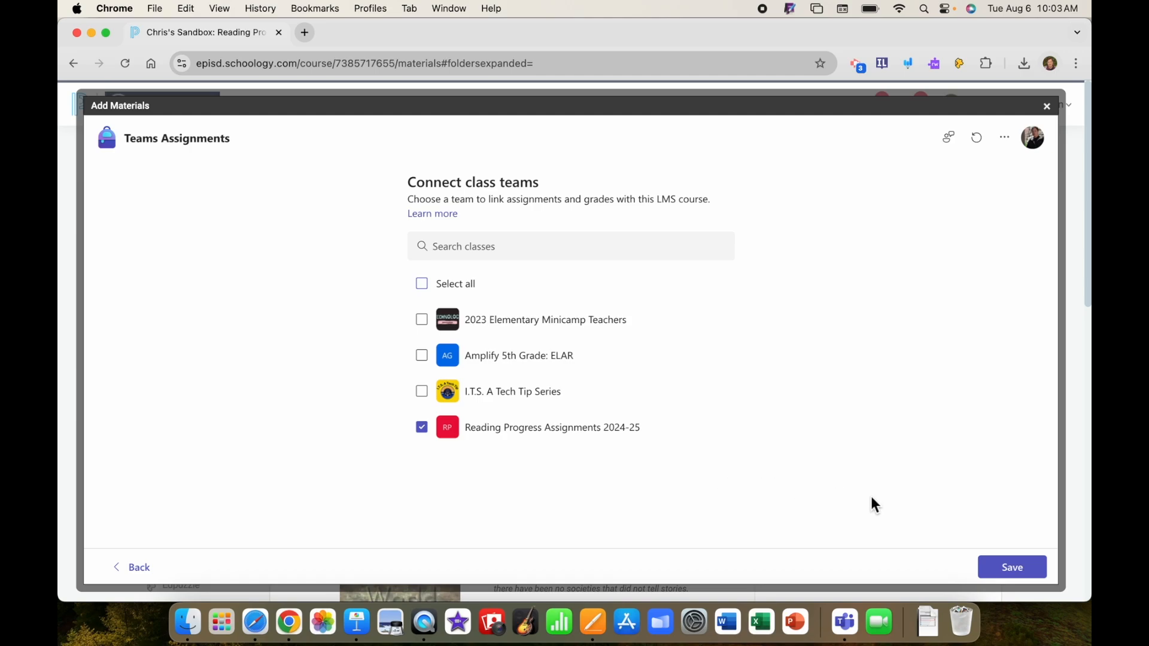
pyautogui.click(1024, 579)
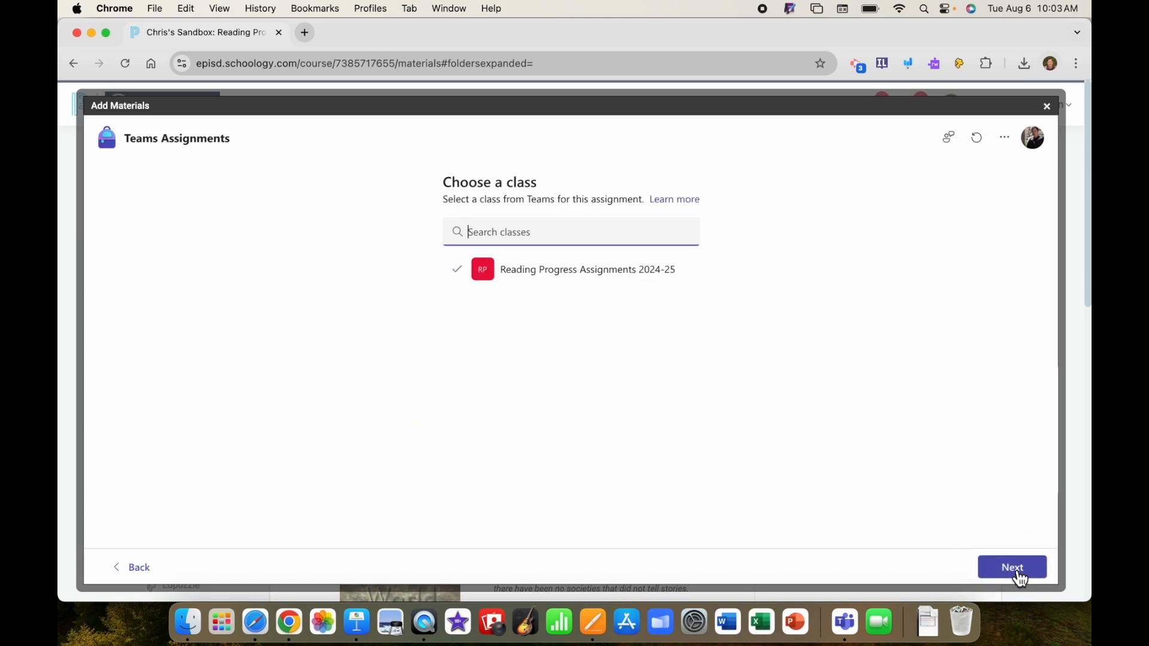
pyautogui.click(1018, 576)
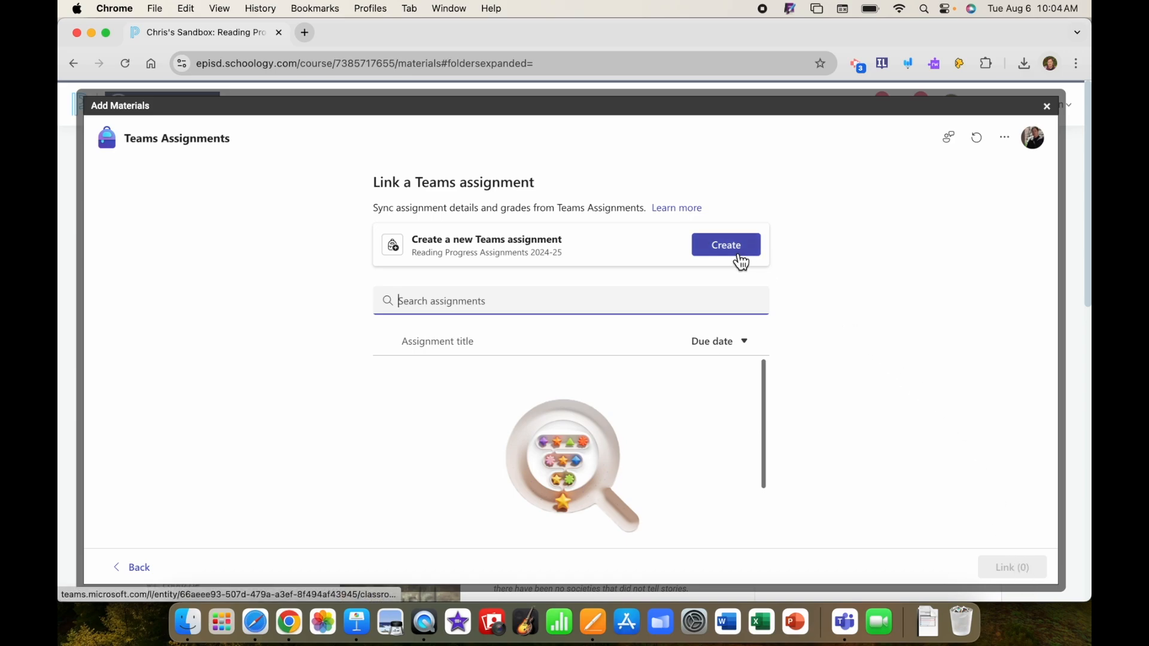
# Create a new Teams assignment titled "Reading Progress Assignment" with the instructions "Read the passage out loud.".
pyautogui.click(740, 261)
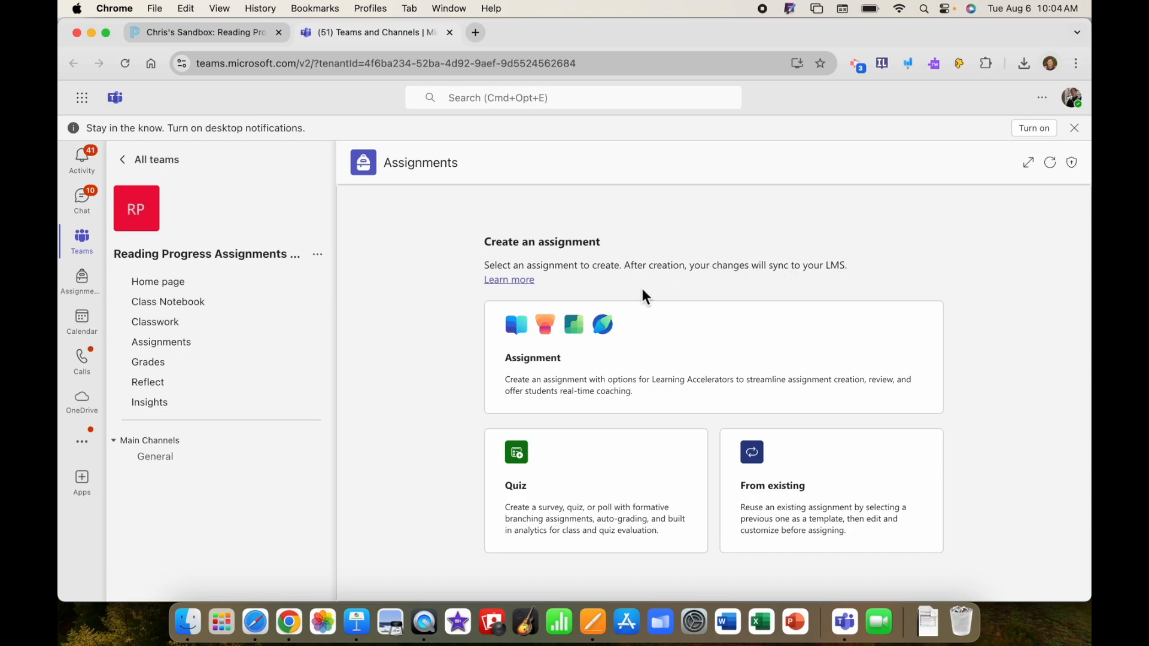
pyautogui.click(603, 368)
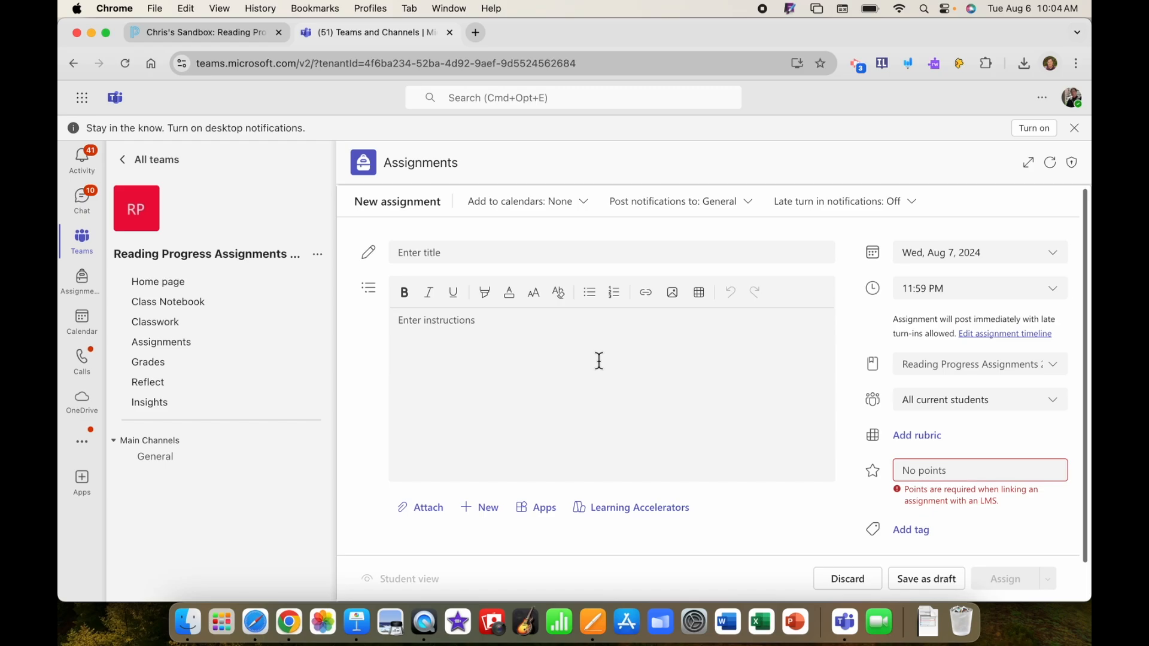
pyautogui.click(412, 256)
pyautogui.write('Reading Progress Assignment')
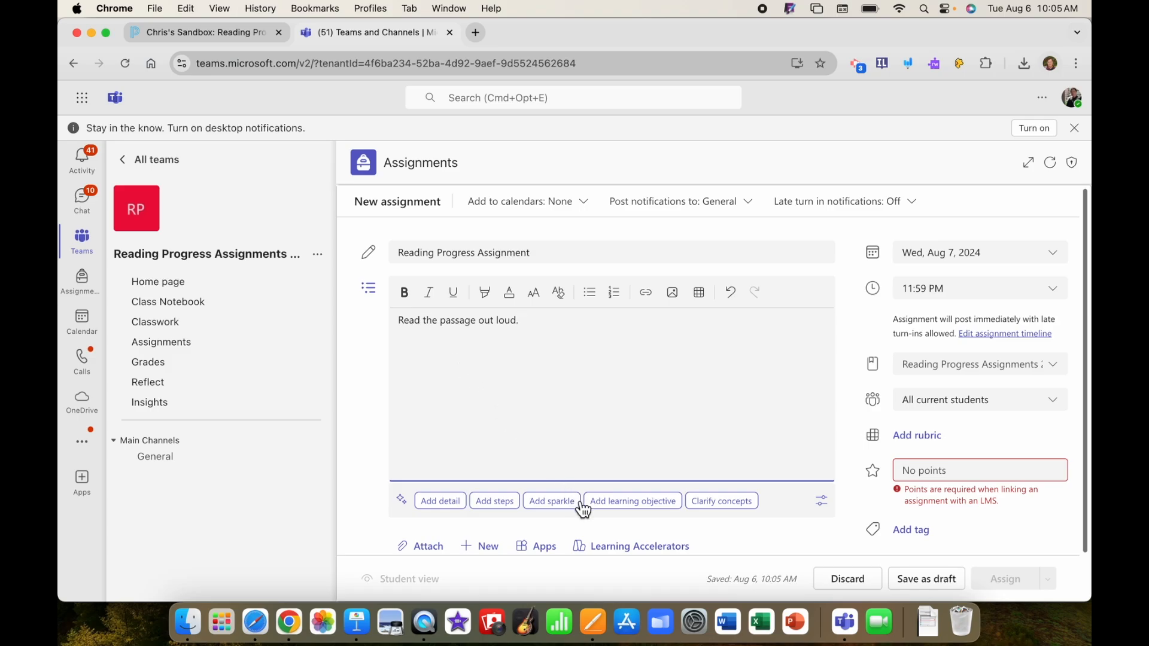
# Add the Reading Progress learning accelerator to the assignment and start a generated reading passage.
pyautogui.doubleClick(613, 558)
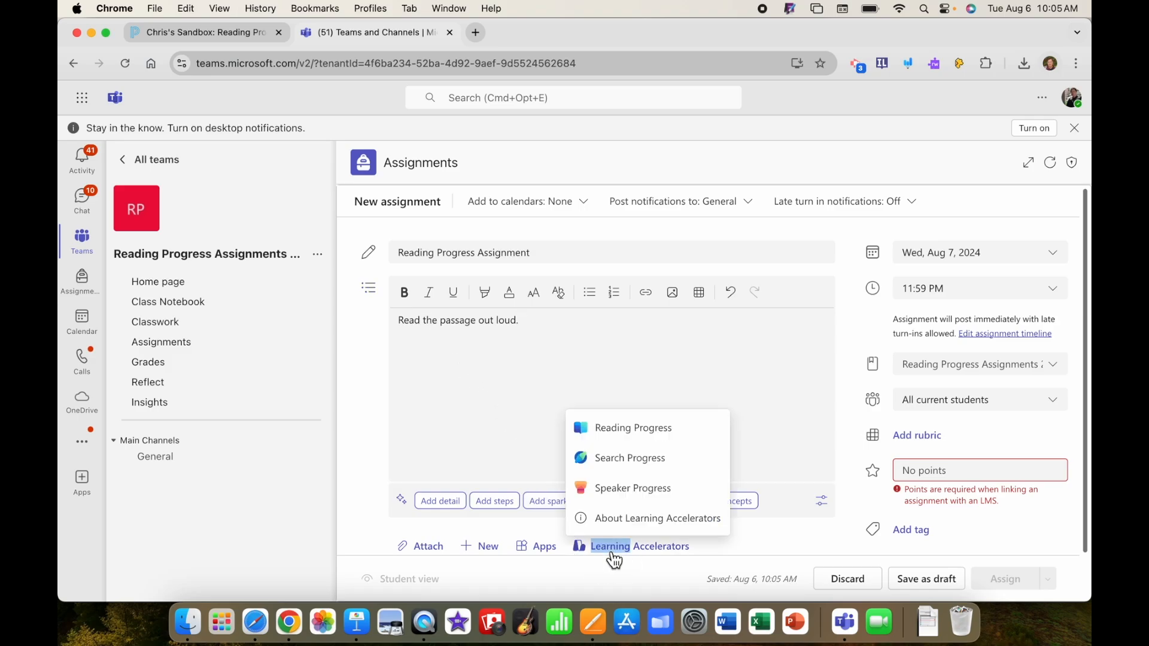
pyautogui.click(639, 436)
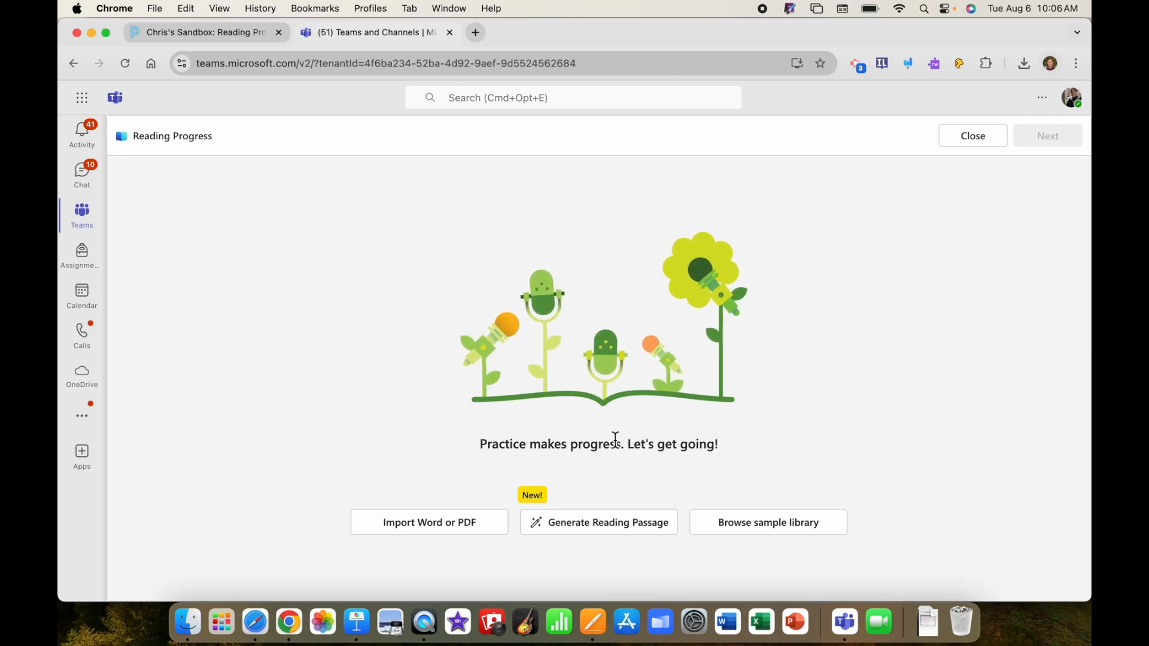
pyautogui.click(592, 536)
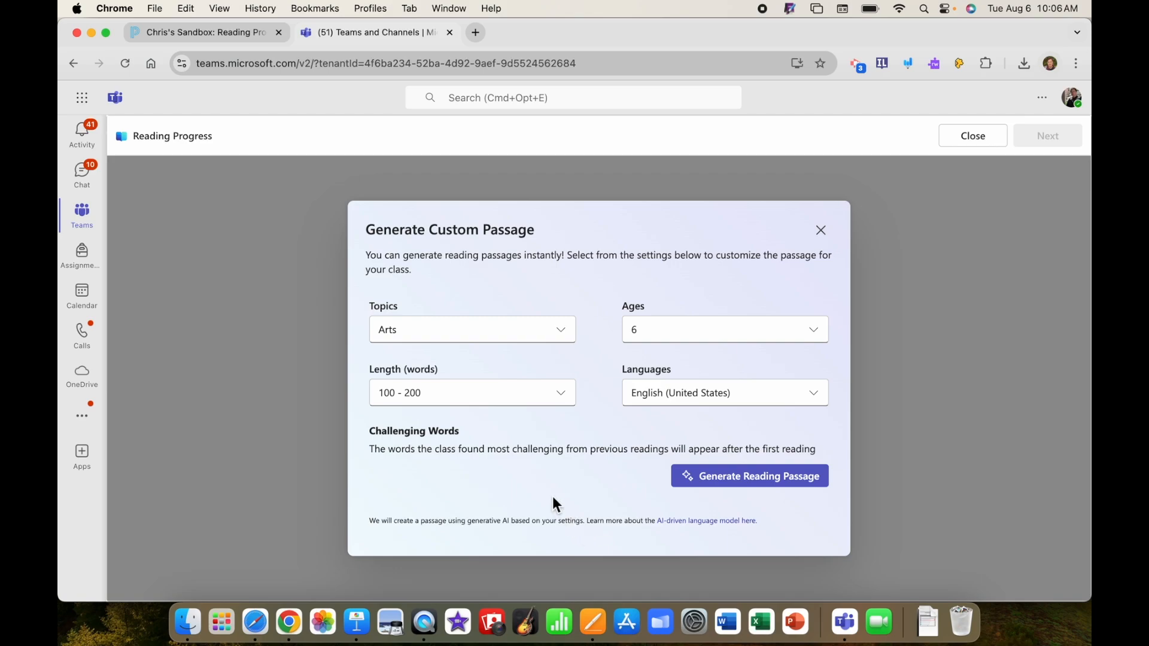
# Set the custom passage's topic to History and its length to 300 - 400 words.
pyautogui.click(567, 336)
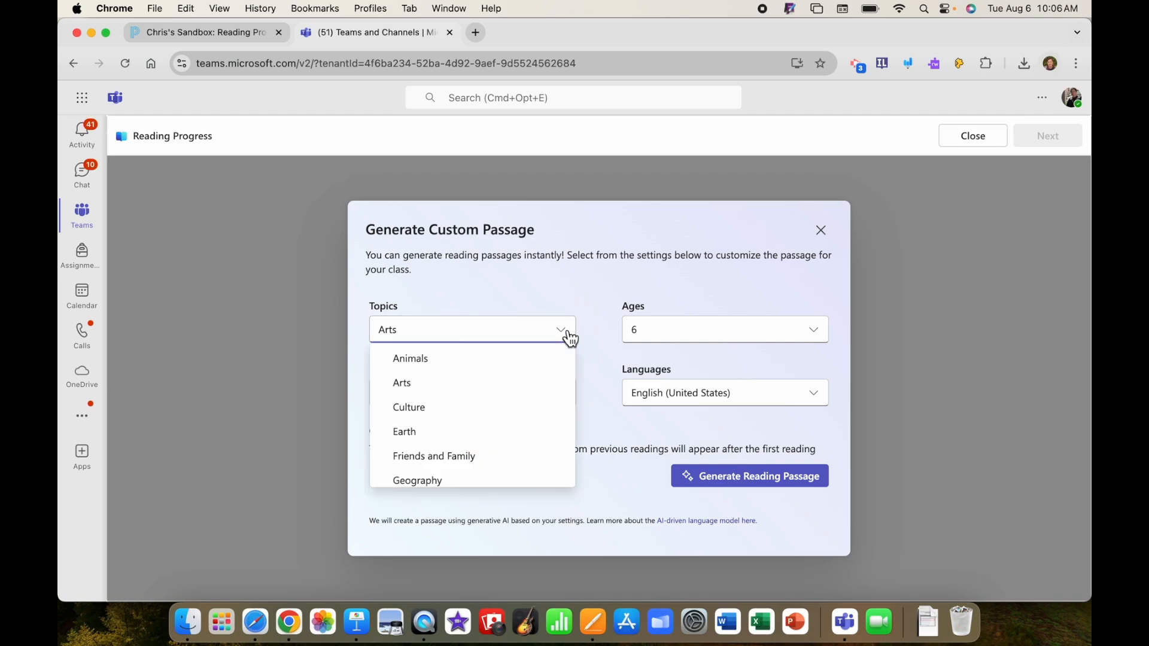
pyautogui.scroll(-3, 508, 402)
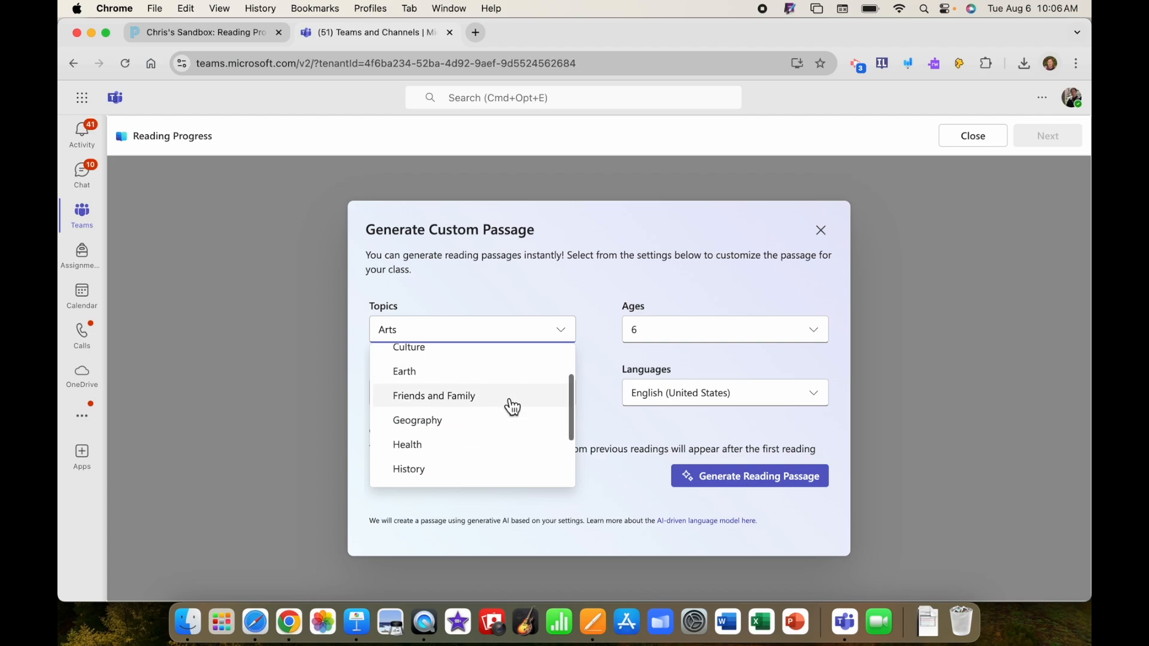
pyautogui.scroll(-1, 511, 402)
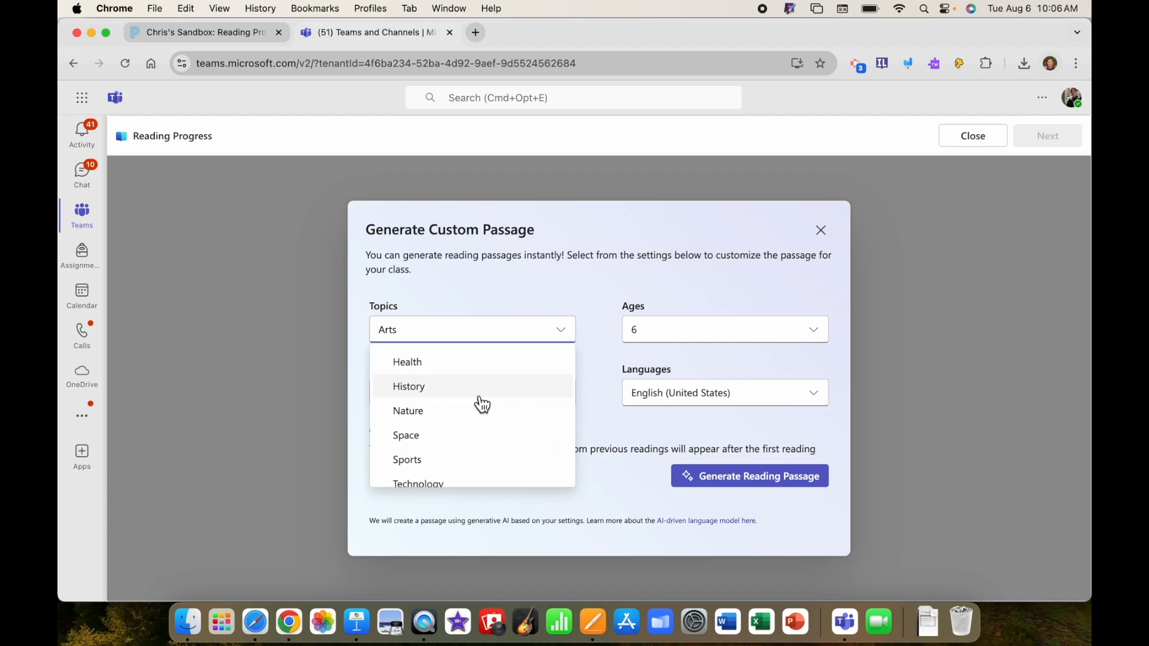
pyautogui.click(422, 392)
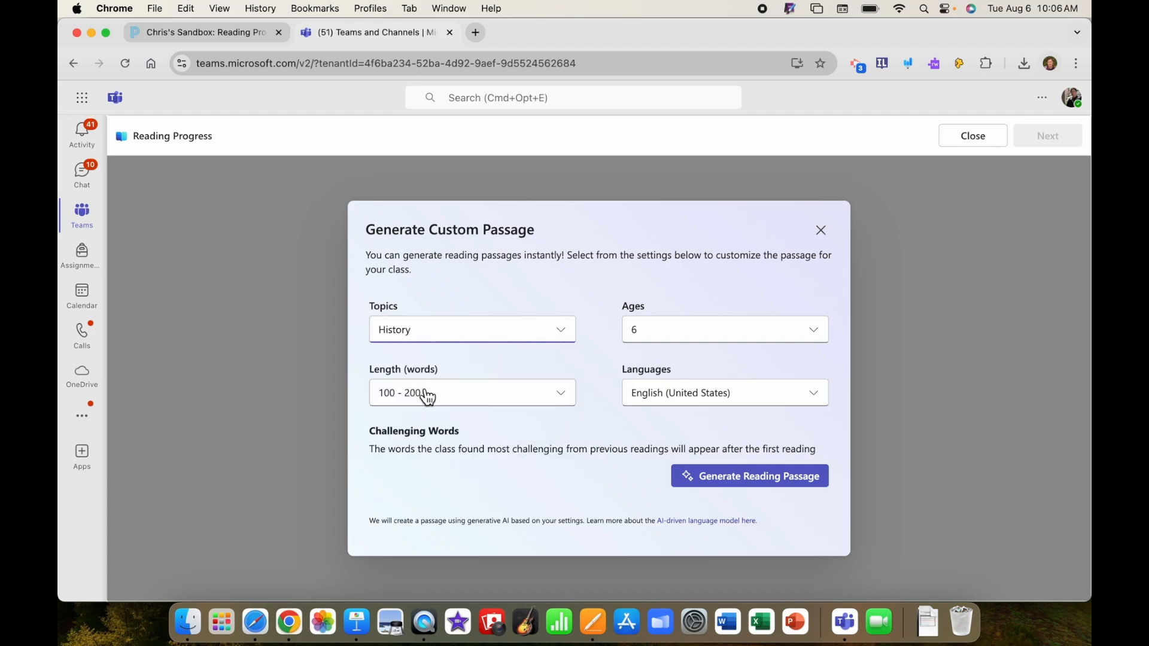
pyautogui.click(458, 405)
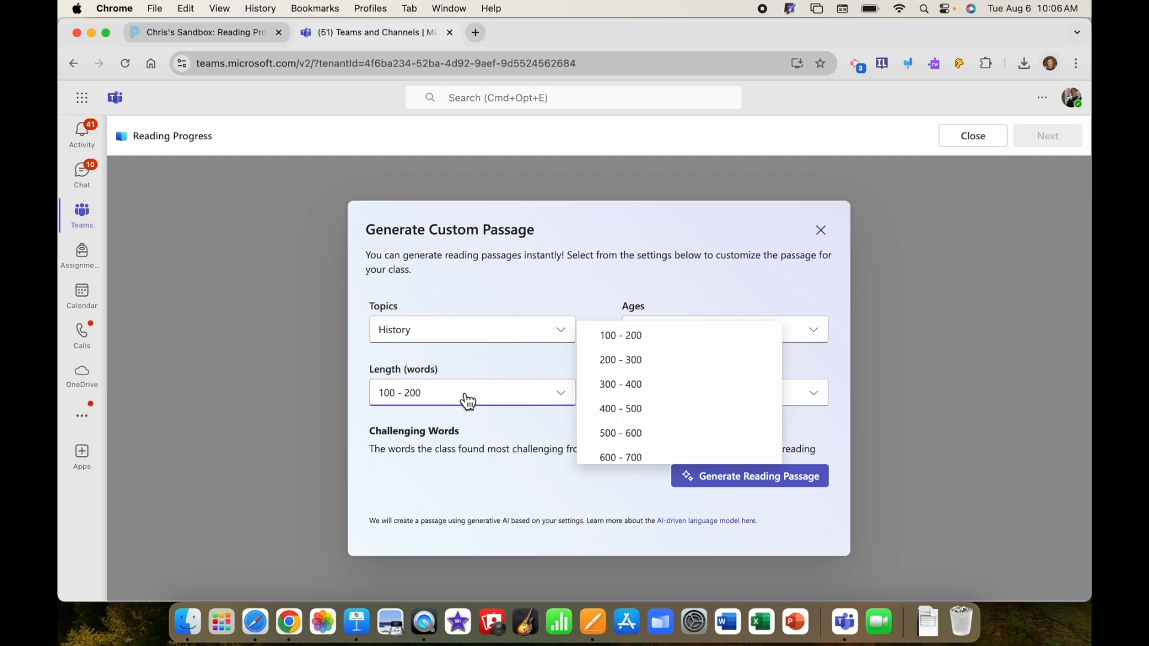
pyautogui.click(614, 386)
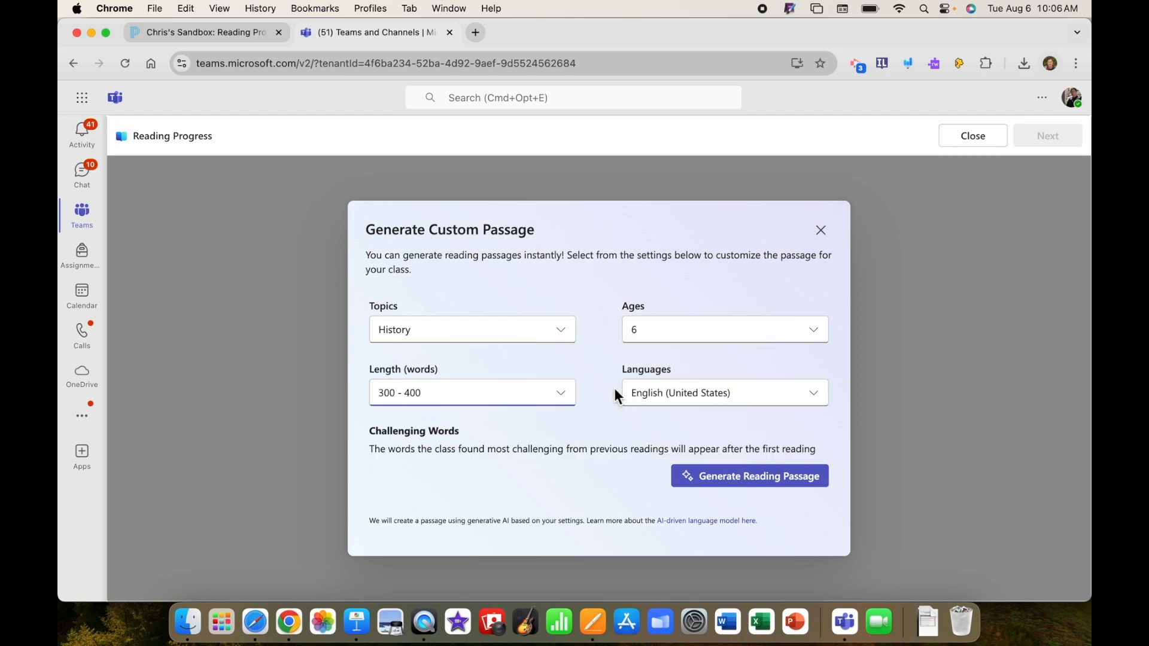
# Set the passage's age to 14, generate the reading passage and use it for the assignment.
pyautogui.click(817, 335)
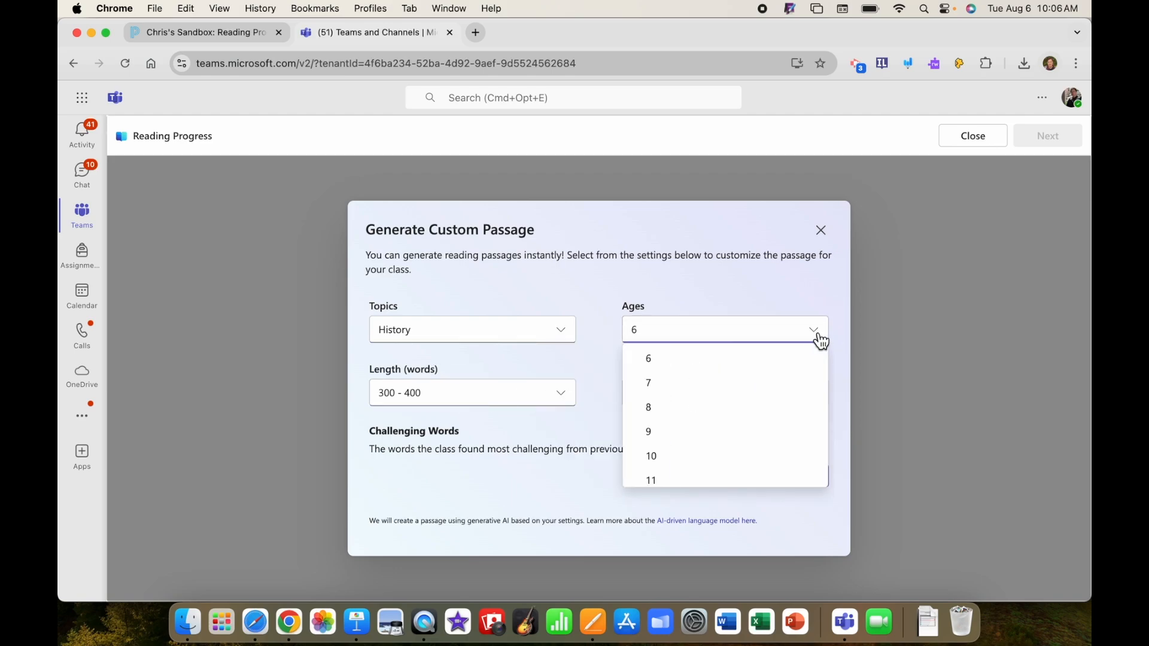
pyautogui.scroll(-4, 767, 437)
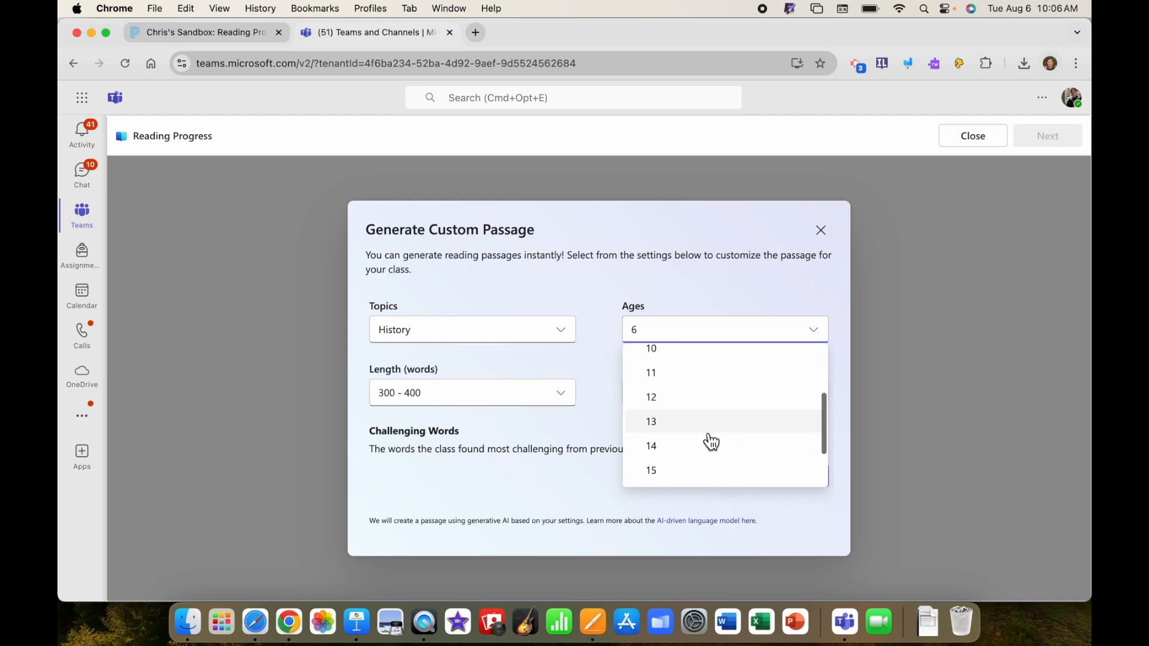
pyautogui.click(660, 450)
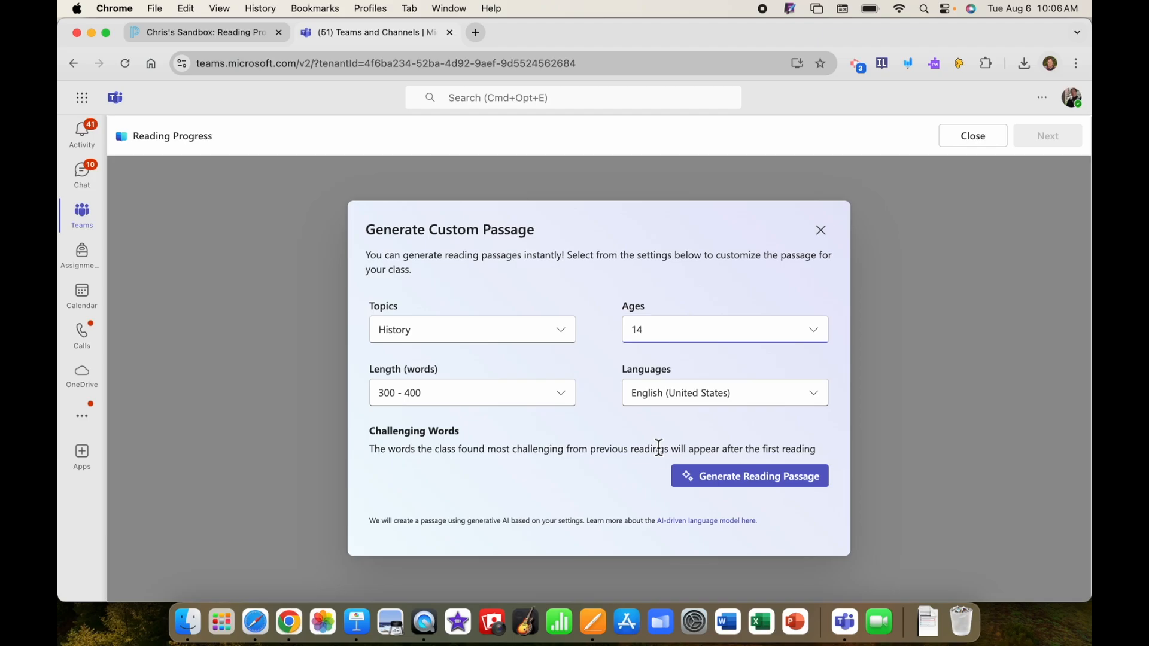
pyautogui.click(741, 478)
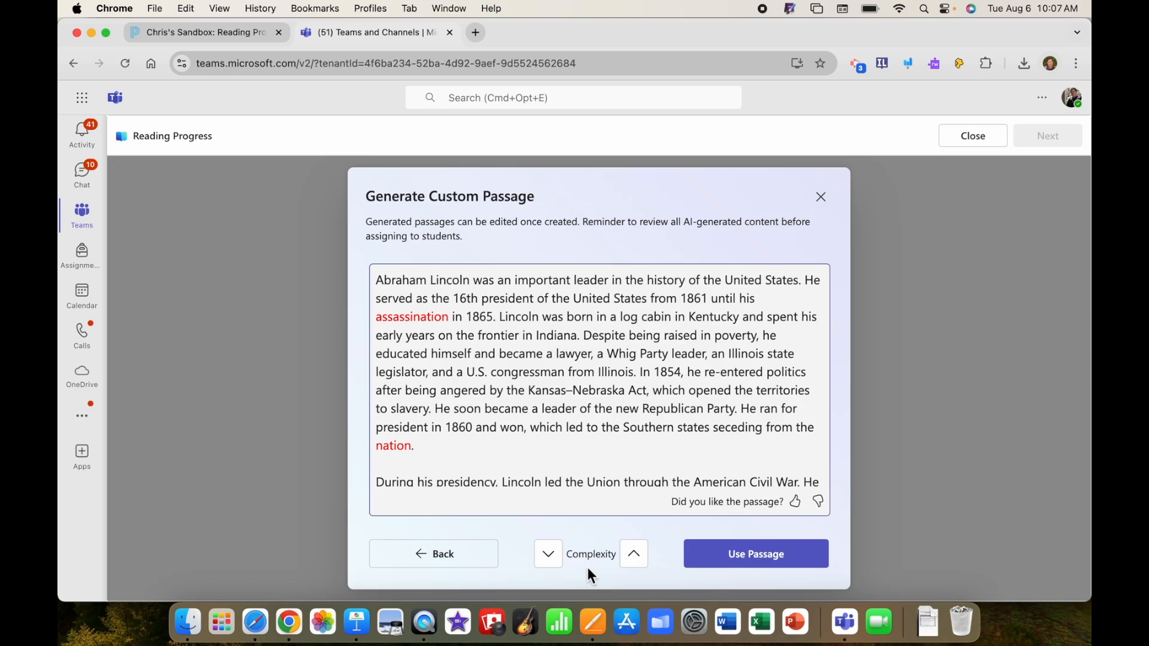
pyautogui.click(757, 559)
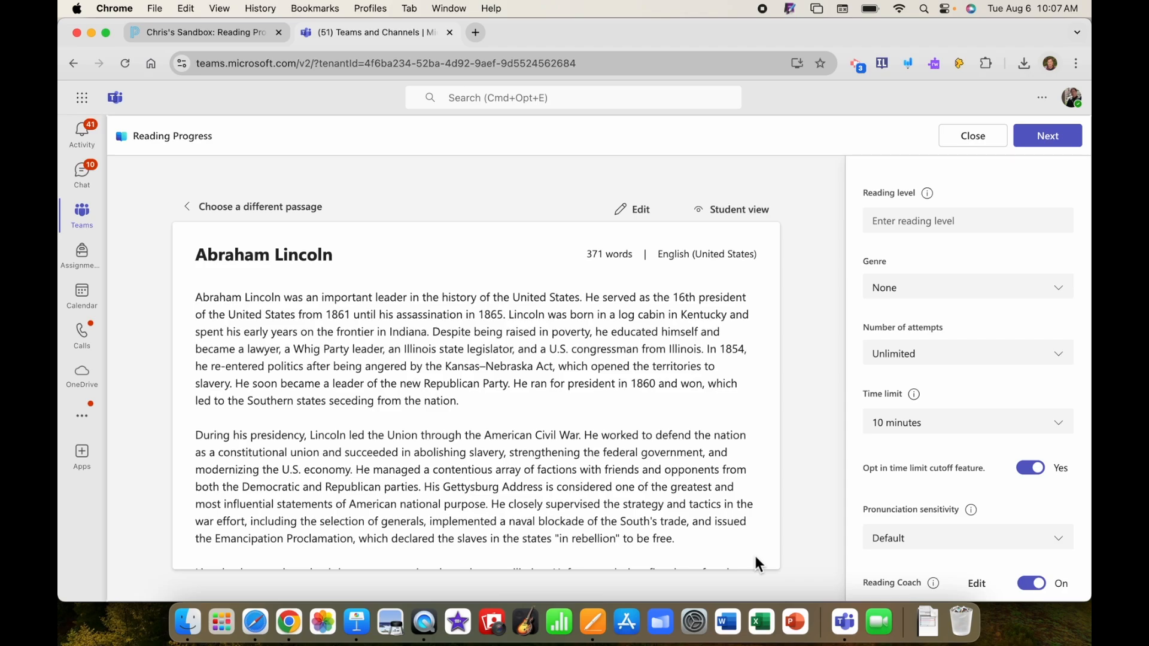
# Set the reading level to "English 1 Baseline", the genre to Non-fiction and the number of attempts to 3.
pyautogui.click(915, 223)
pyautogui.write('English 1 Baseline')
pyautogui.click(971, 293)
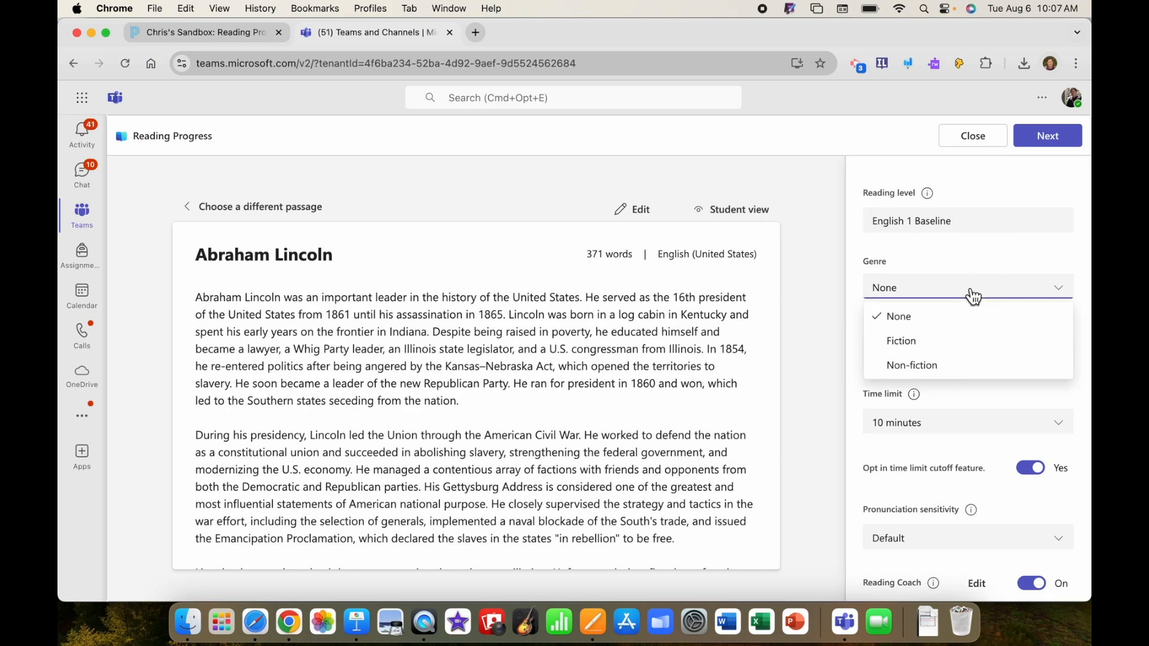
pyautogui.click(918, 370)
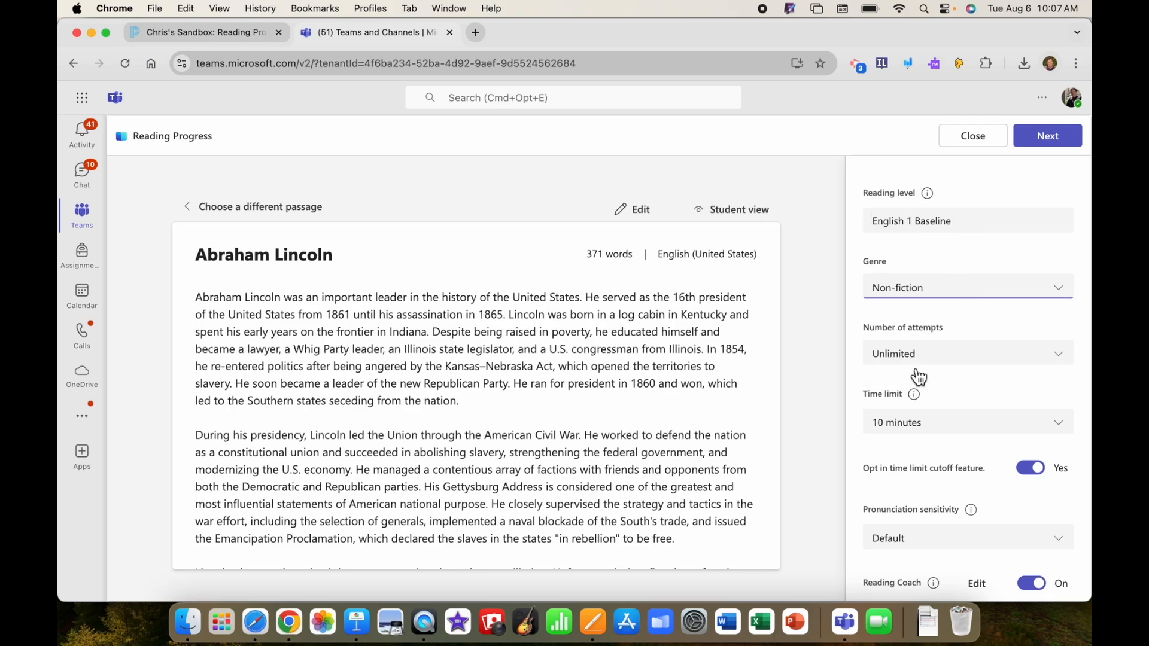
pyautogui.click(952, 357)
pyautogui.click(897, 458)
# Turn on comprehension for the passage and generate 5 questions.
pyautogui.scroll(-5, 892, 455)
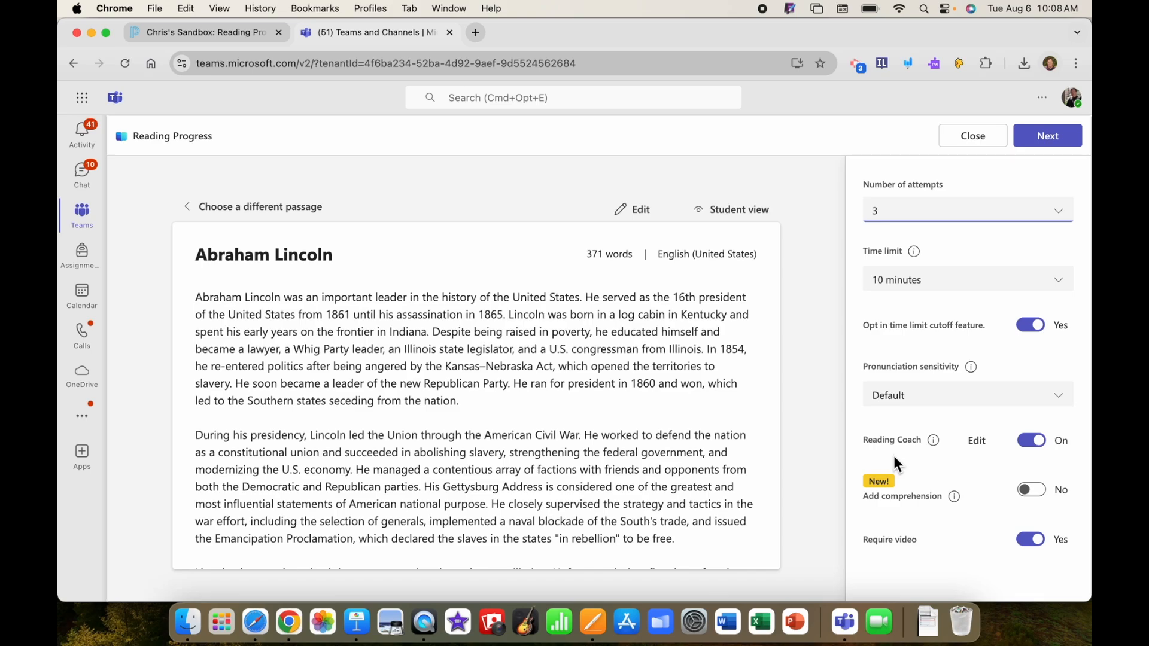
pyautogui.click(1040, 492)
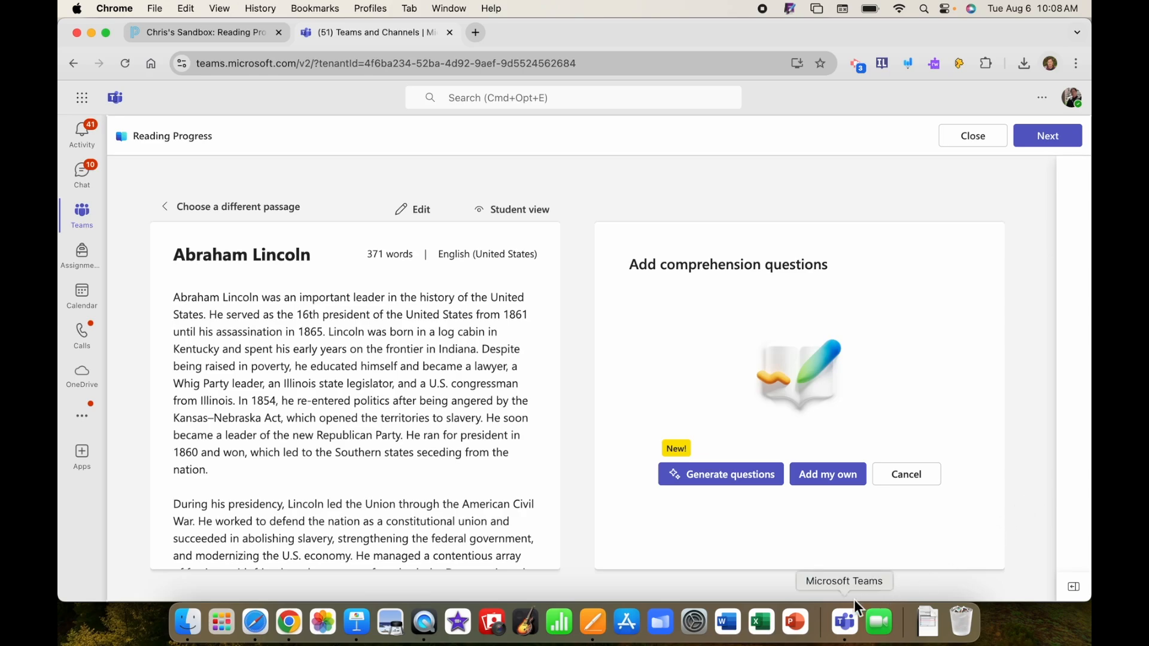
pyautogui.click(739, 483)
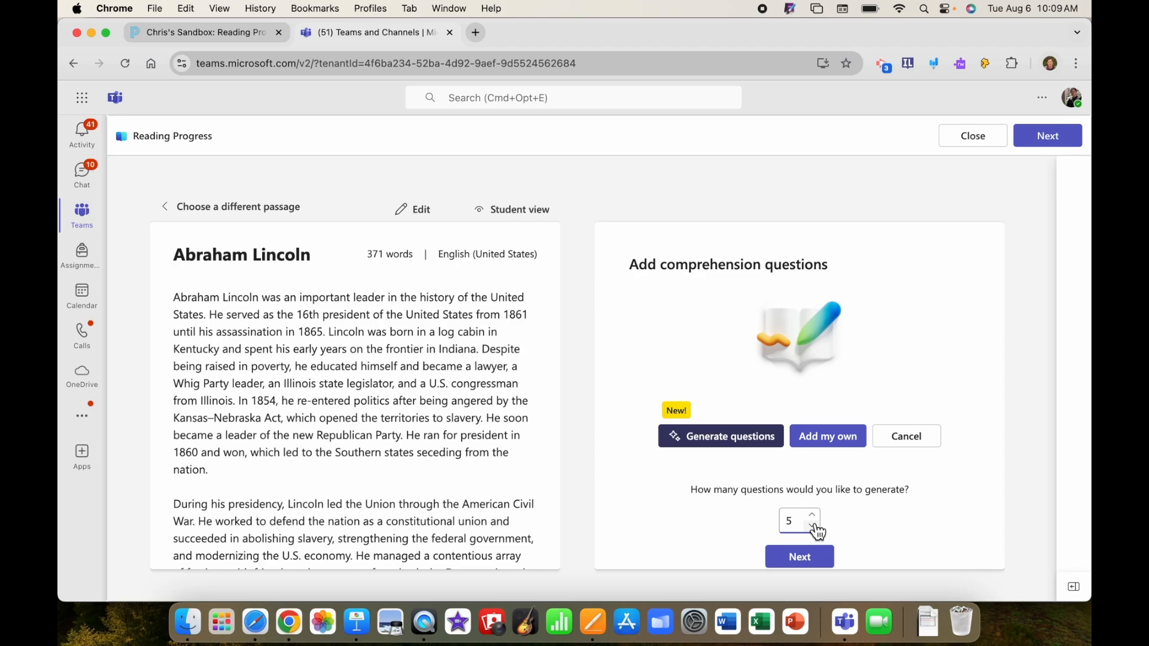
pyautogui.click(804, 562)
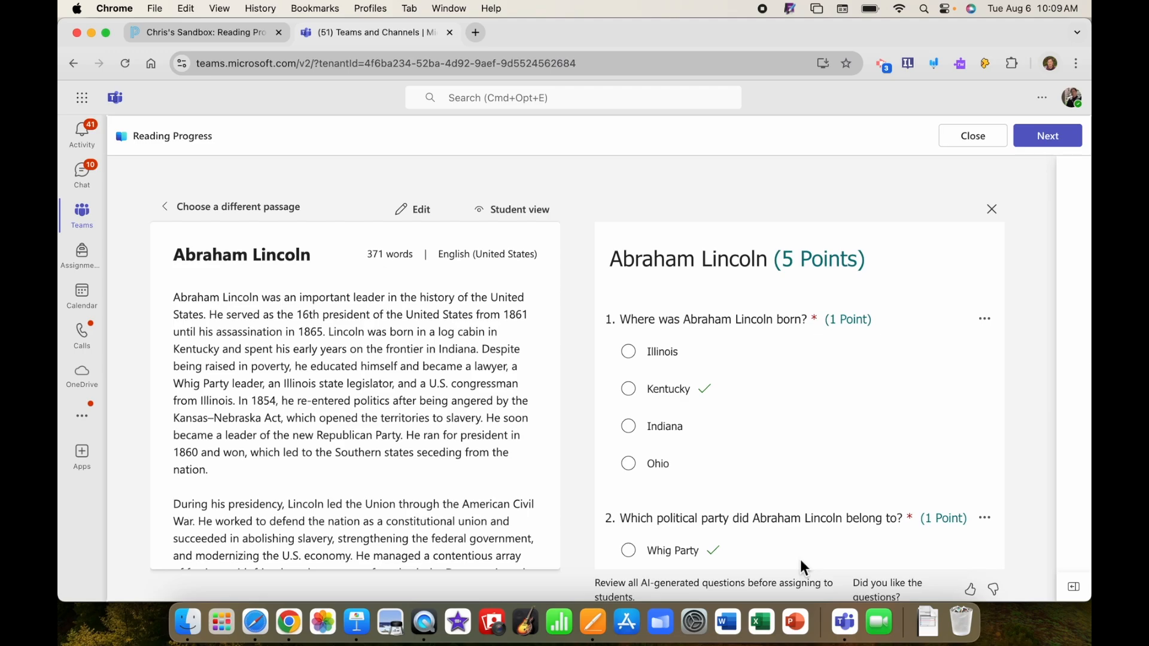
# Review the generated comprehension questions and proceed to attach the Abraham Lincoln passage to the assignment.
pyautogui.scroll(-7, 800, 562)
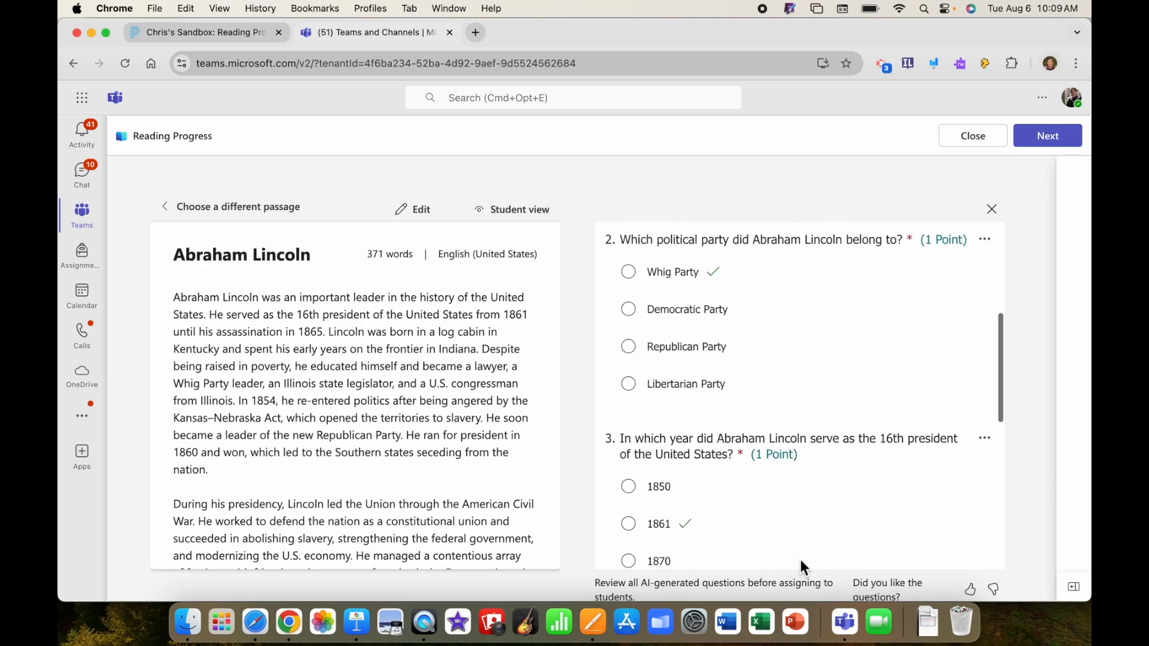
pyautogui.scroll(-4, 800, 563)
pyautogui.scroll(4, 800, 562)
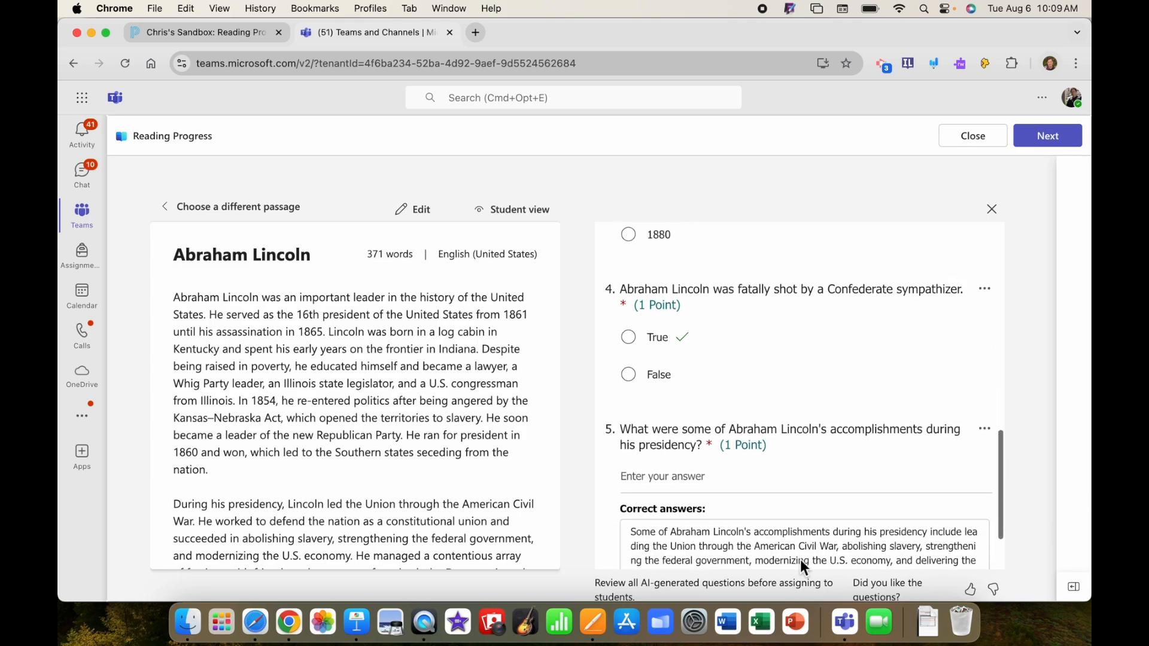
pyautogui.scroll(8, 801, 565)
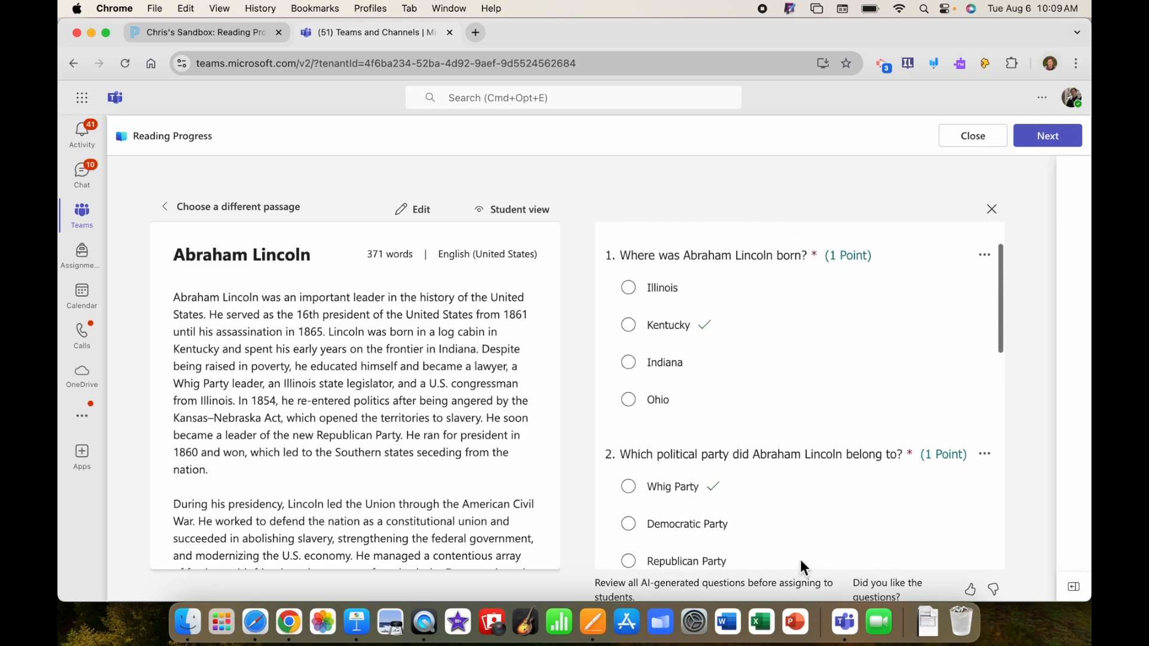
pyautogui.click(1050, 135)
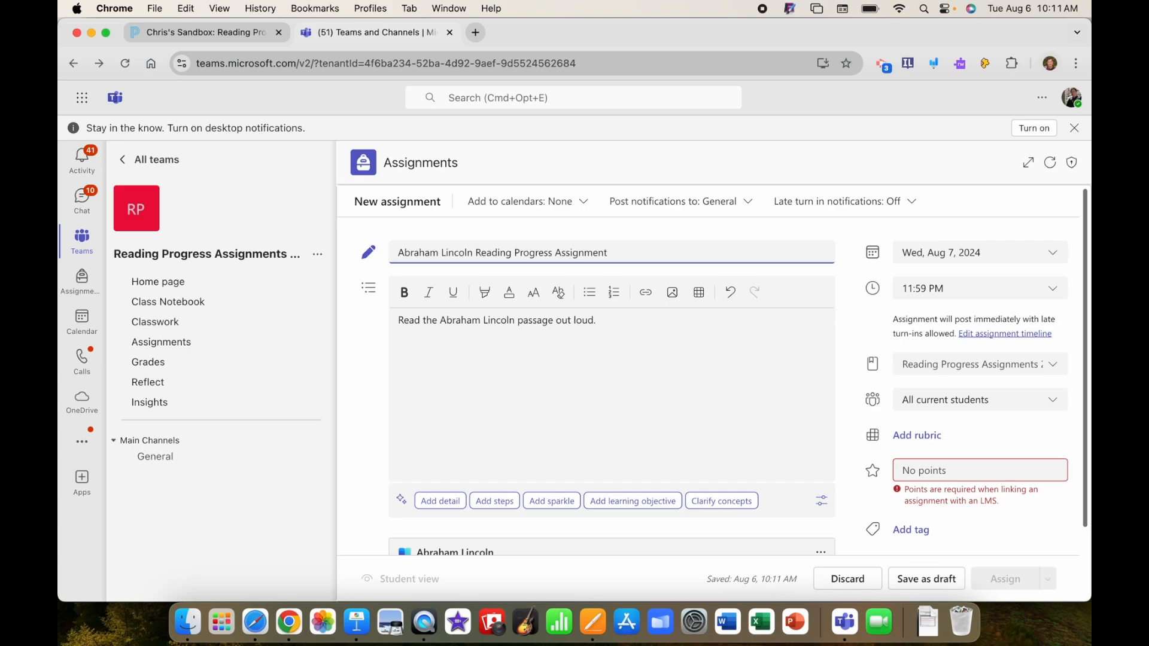
# Set the assignment's due date to Fri, Aug 30, 2024 and its points to 100, and assign it to the students.
pyautogui.click(1057, 261)
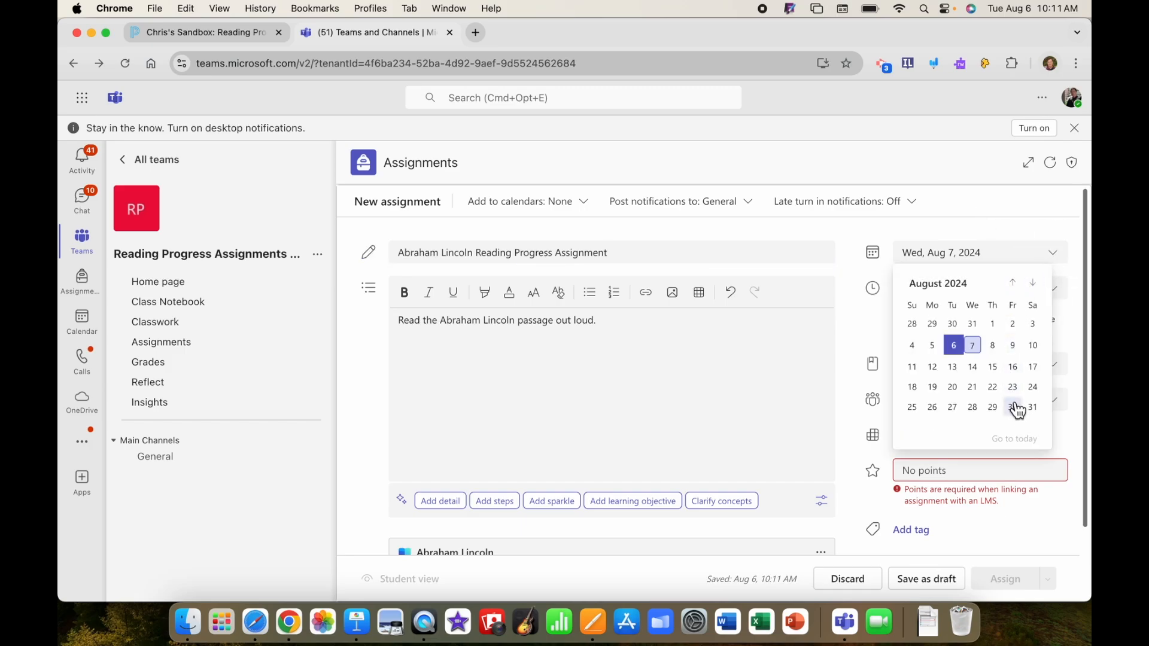
pyautogui.click(1012, 408)
pyautogui.click(928, 475)
pyautogui.write('100')
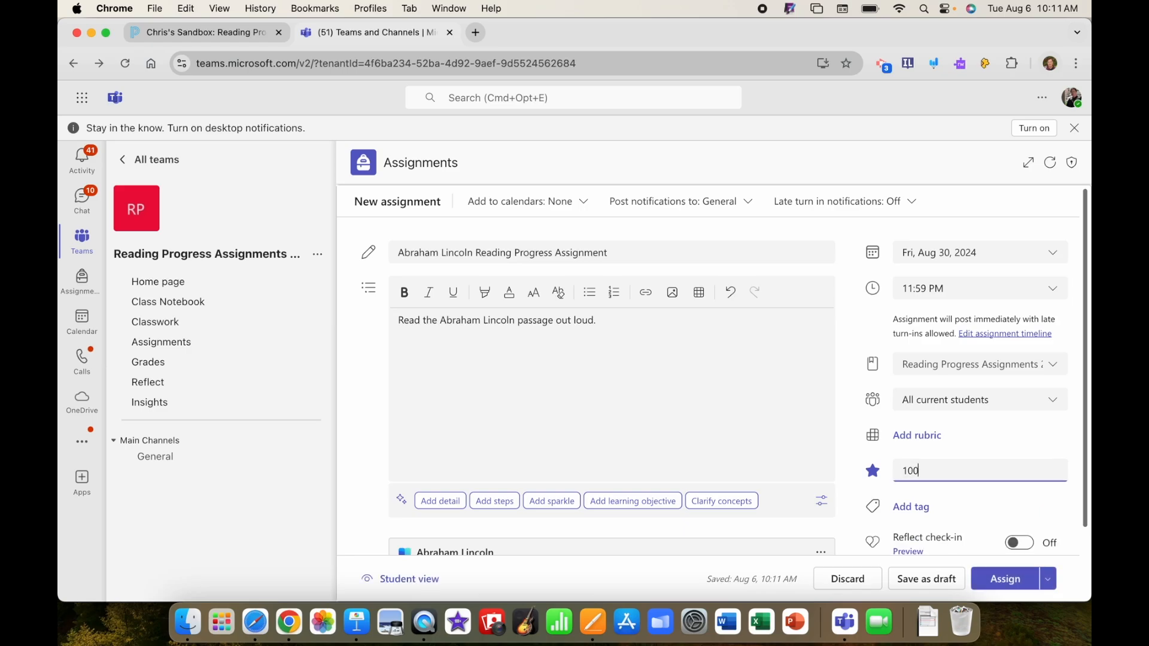
pyautogui.click(1009, 582)
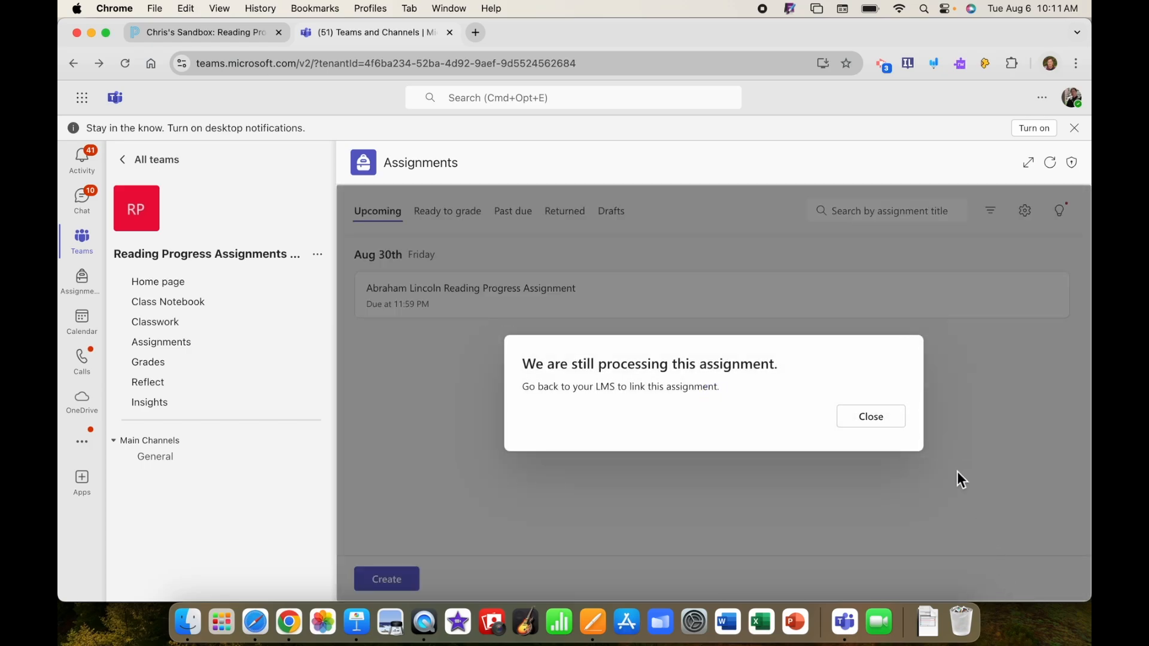
pyautogui.click(874, 422)
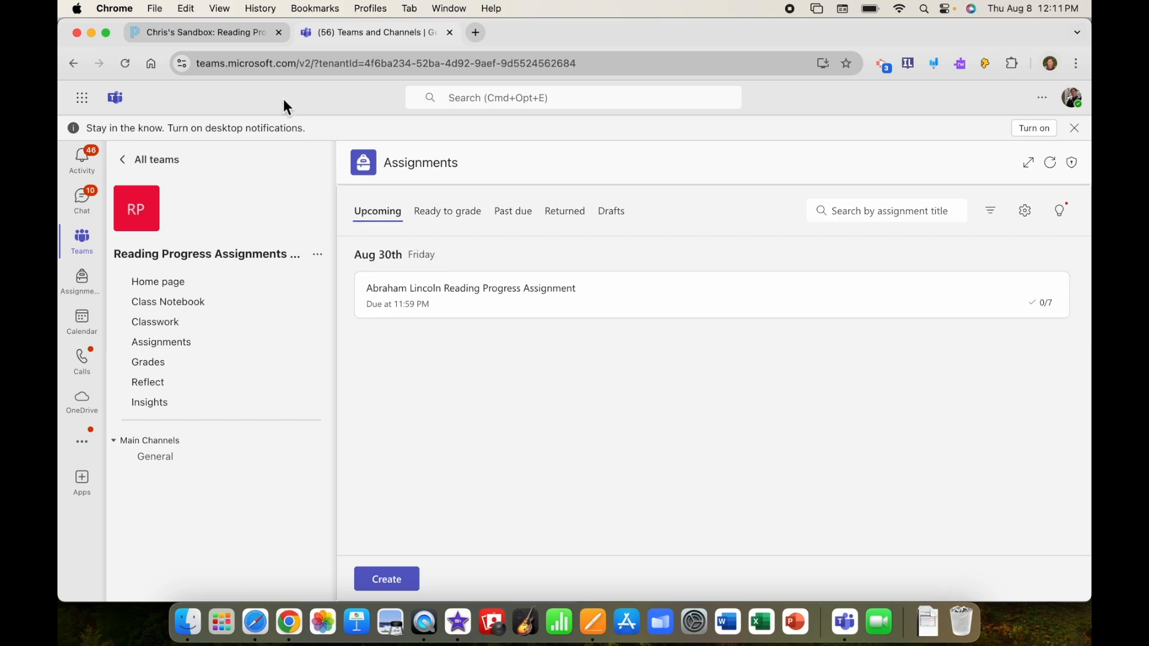
# Switch to the Schoology course, refresh the Teams assignments list and link the Abraham Lincoln Reading Progress Assignment.
pyautogui.click(205, 33)
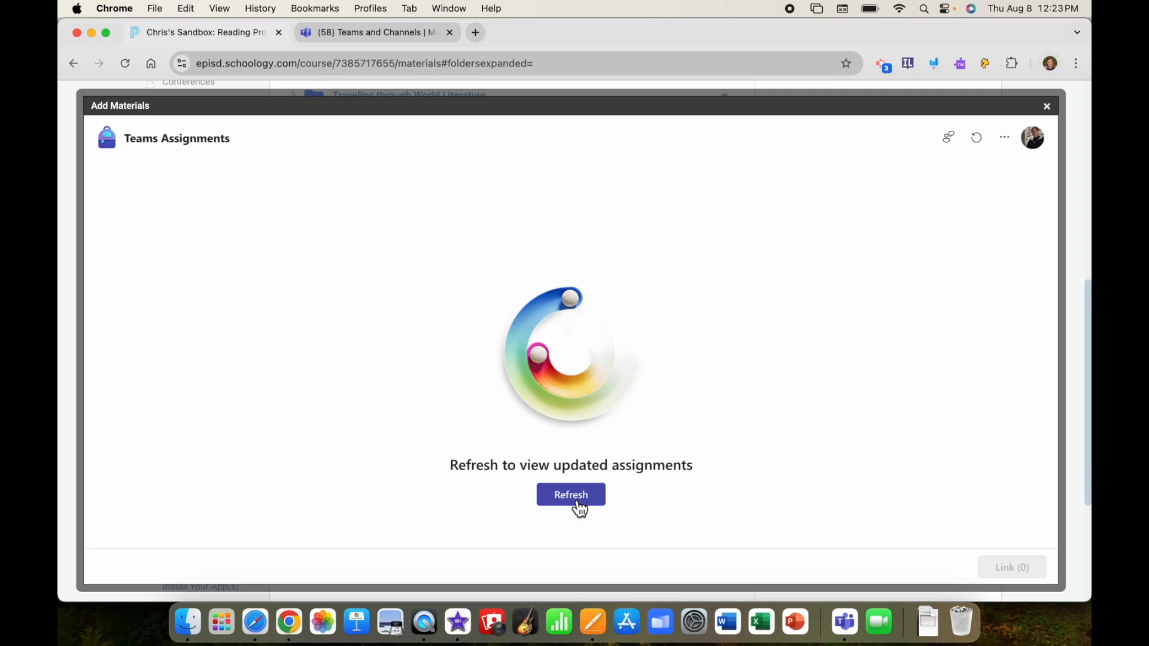
pyautogui.click(577, 503)
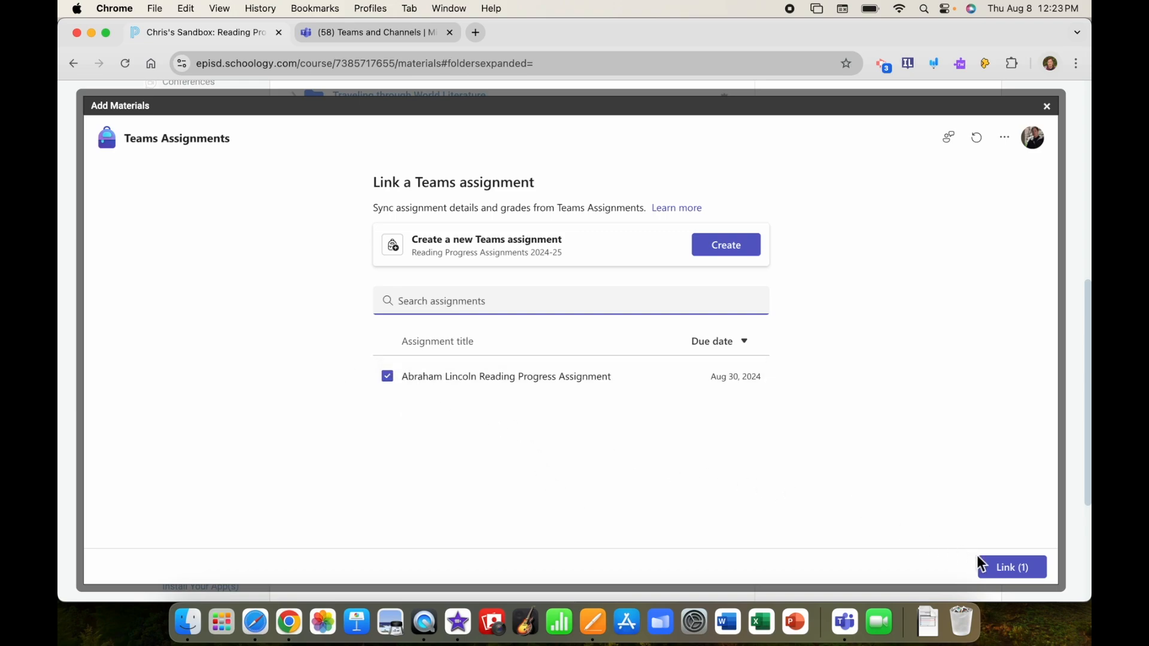
pyautogui.click(1011, 570)
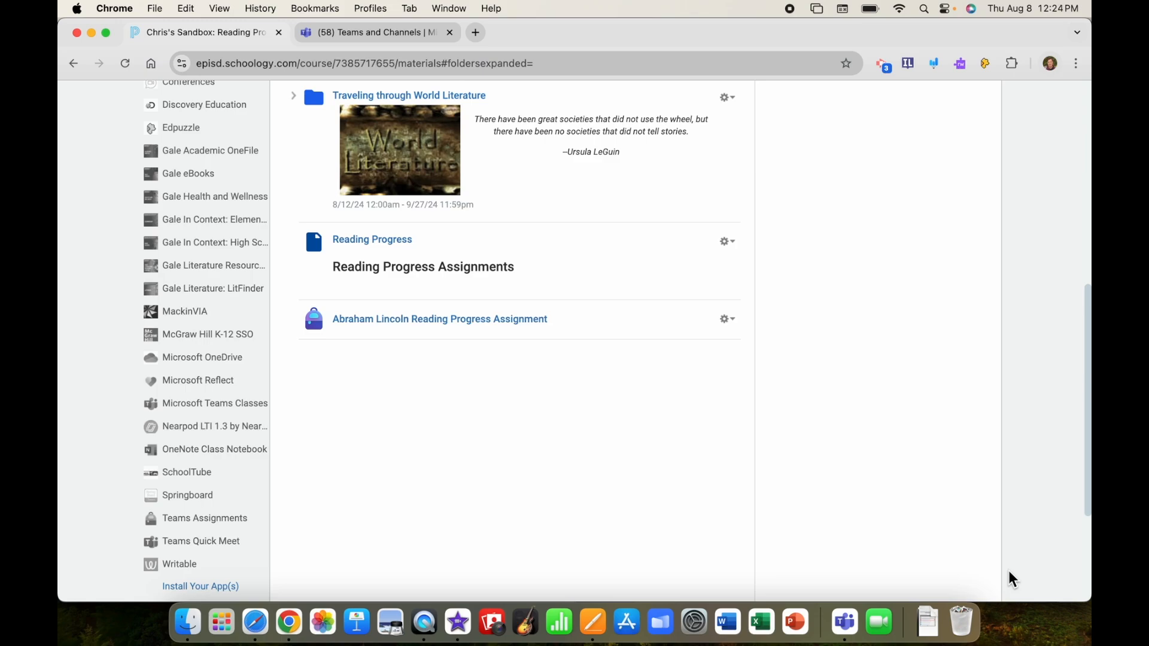
# Edit the Abraham Lincoln Reading Progress Assignment in the course materials to enable grading and set its category to Assignments.
pyautogui.click(740, 332)
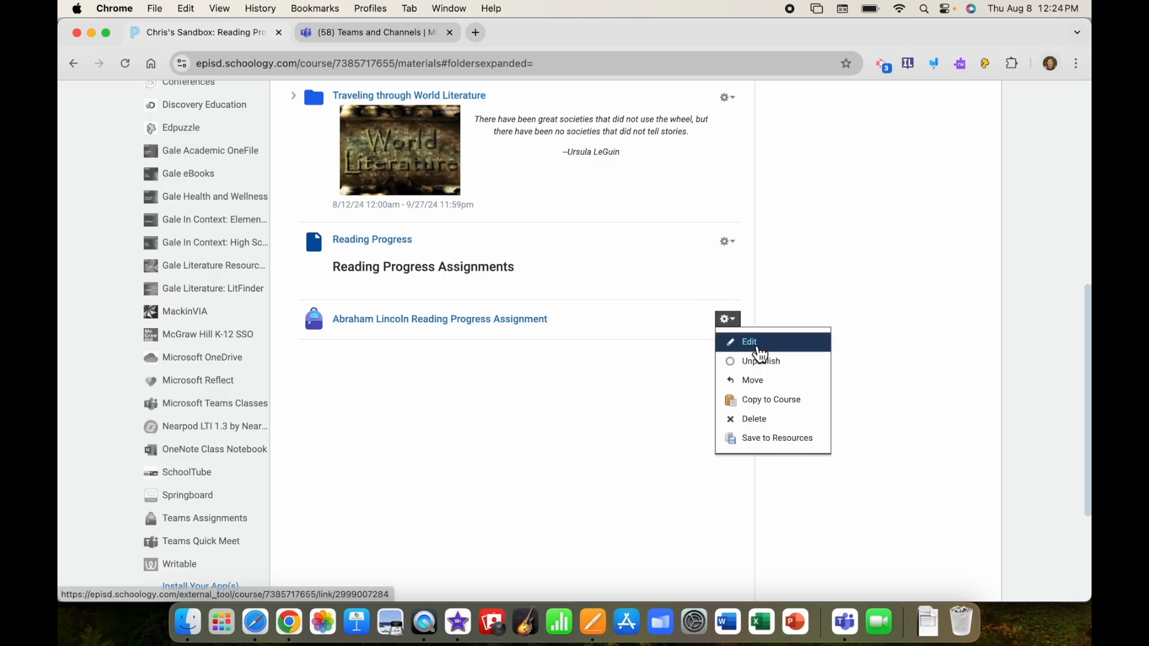
pyautogui.click(752, 343)
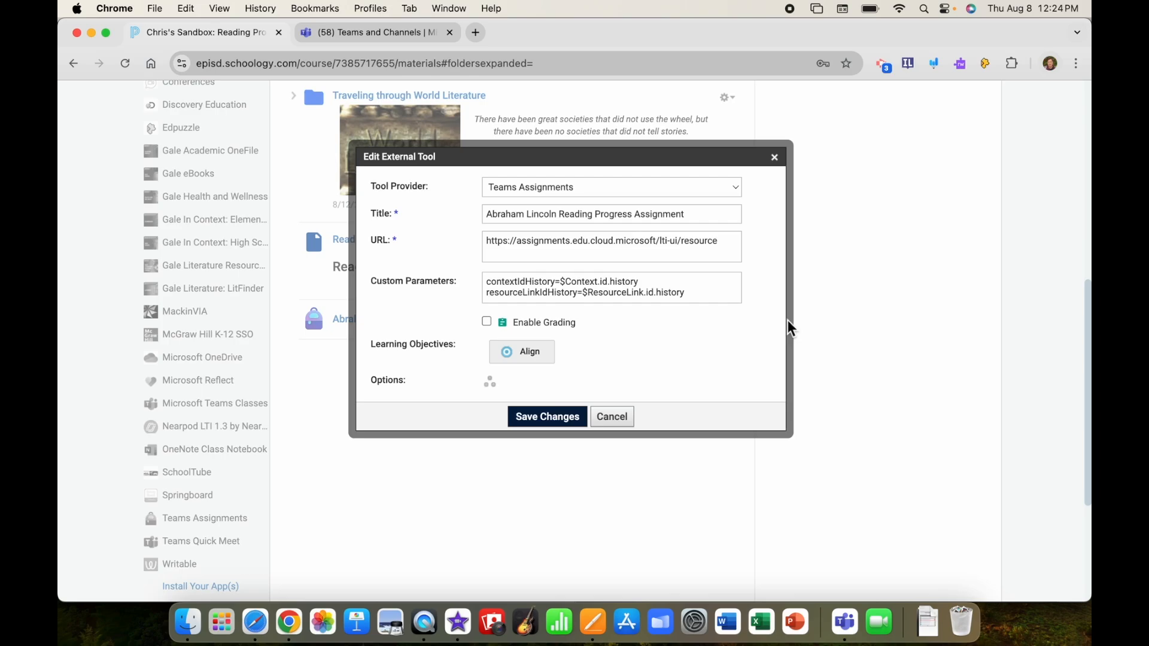
pyautogui.click(487, 321)
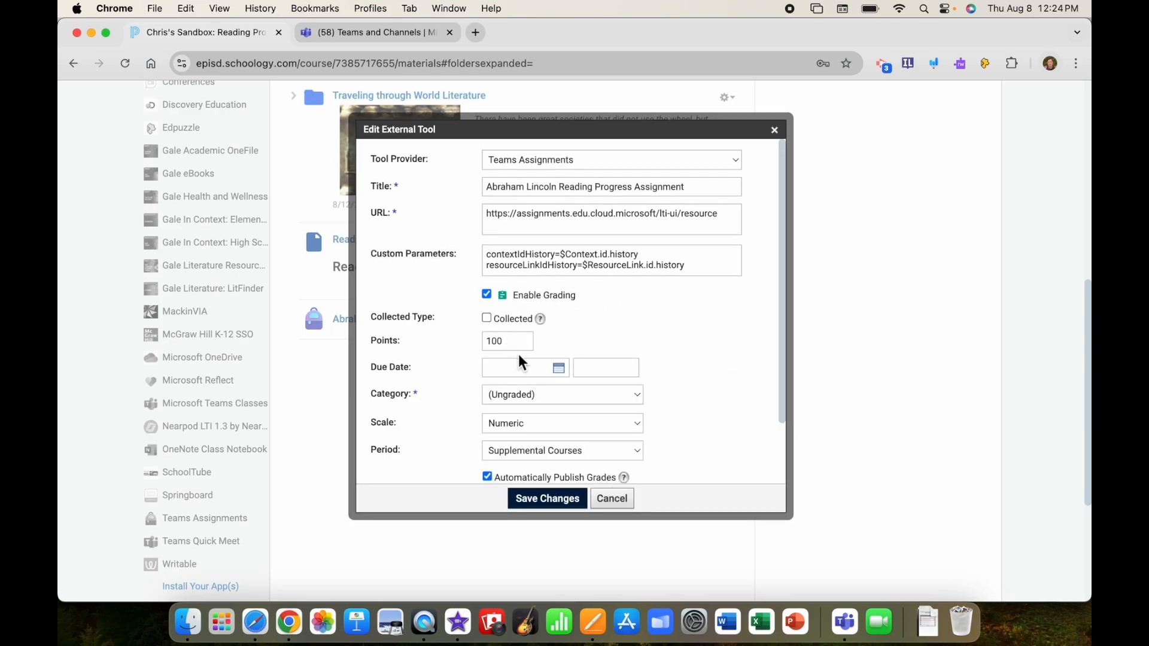
pyautogui.click(558, 400)
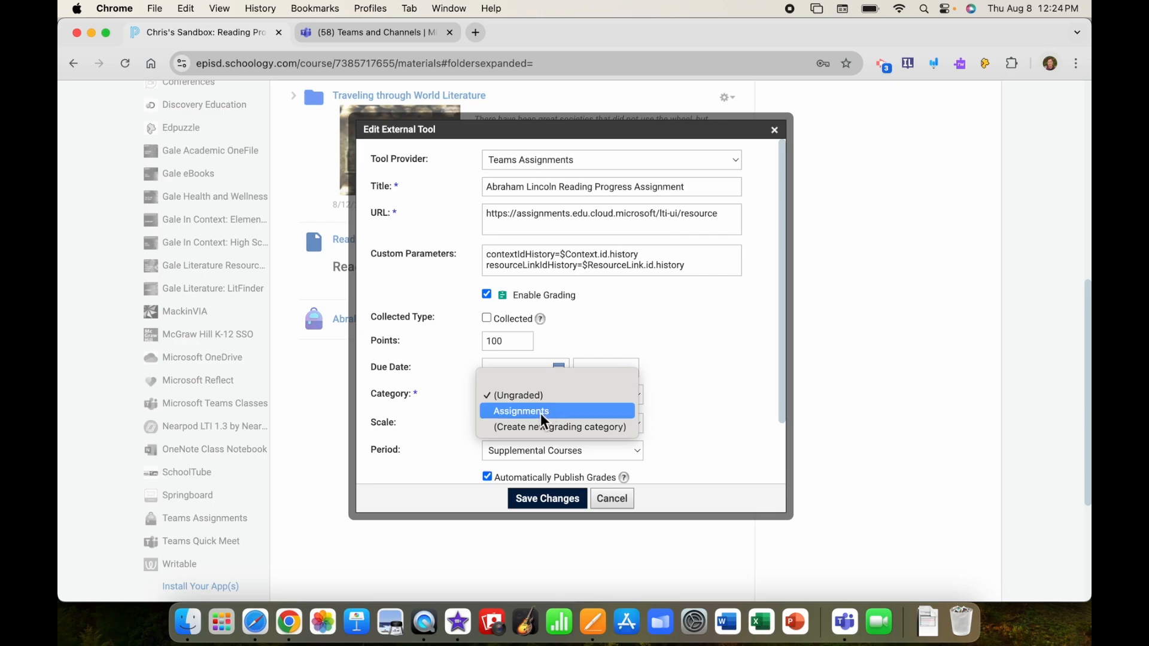
pyautogui.click(543, 411)
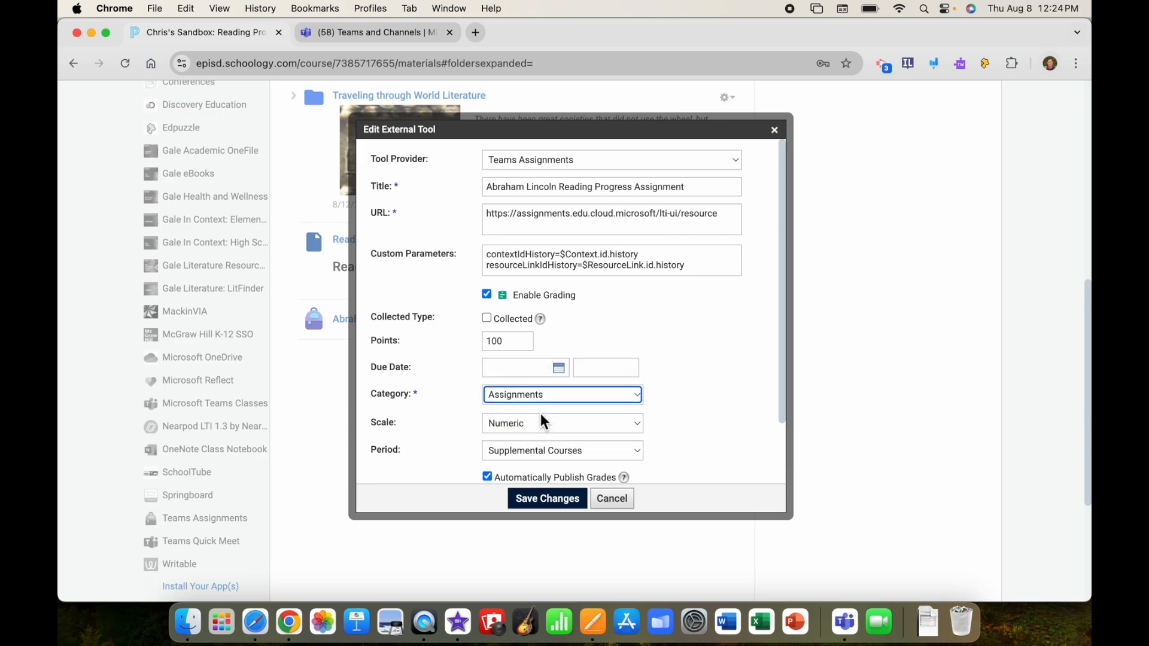
# Set the linked assignment's due date to 8/30/24 and save the changes.
pyautogui.click(560, 368)
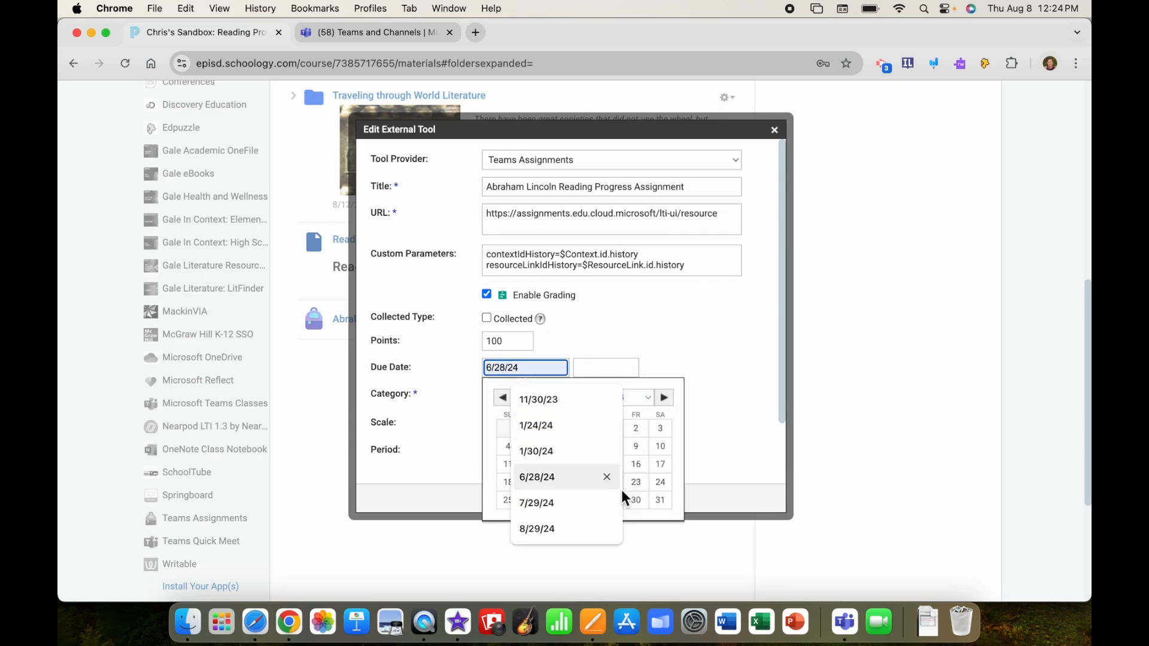
pyautogui.click(638, 507)
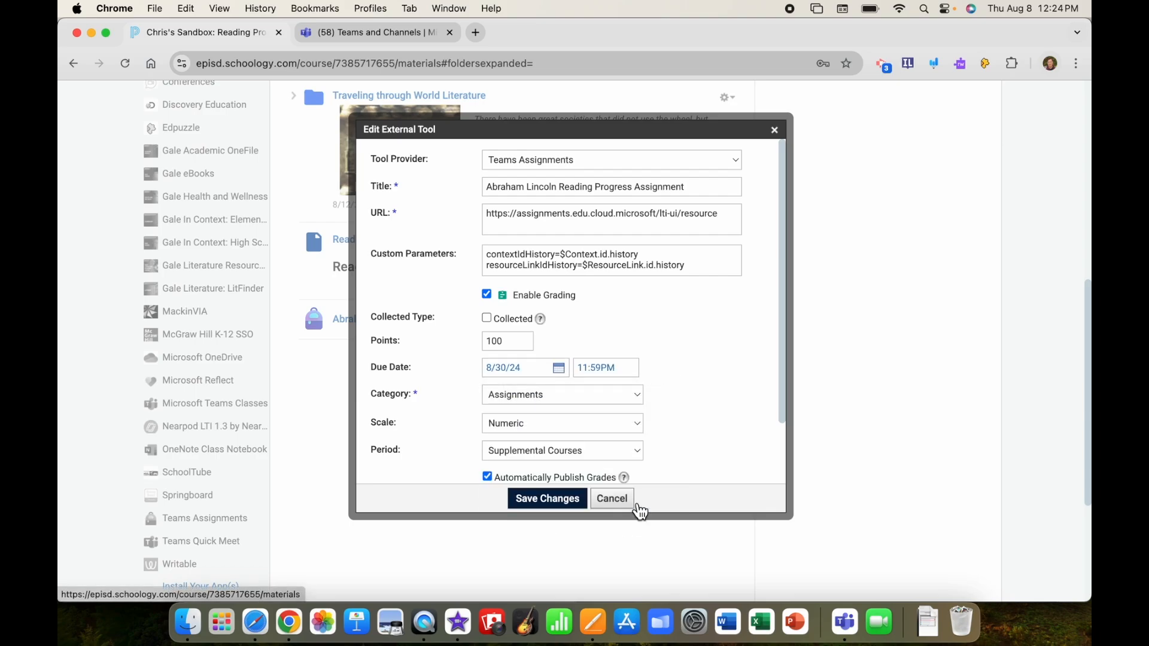
pyautogui.click(546, 500)
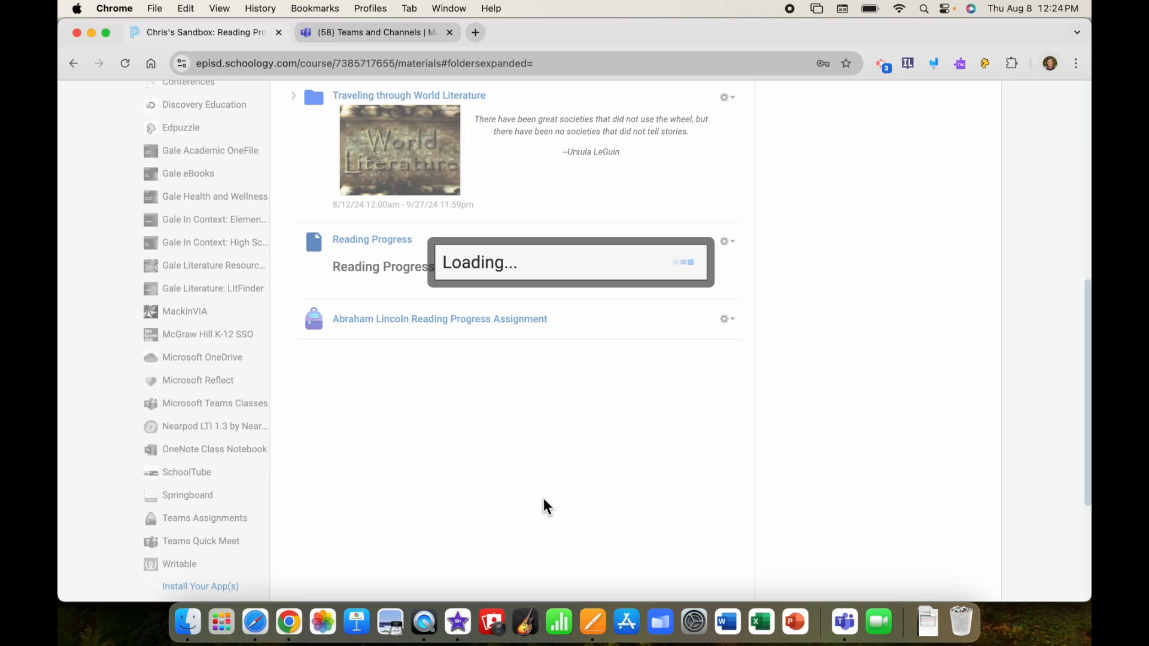